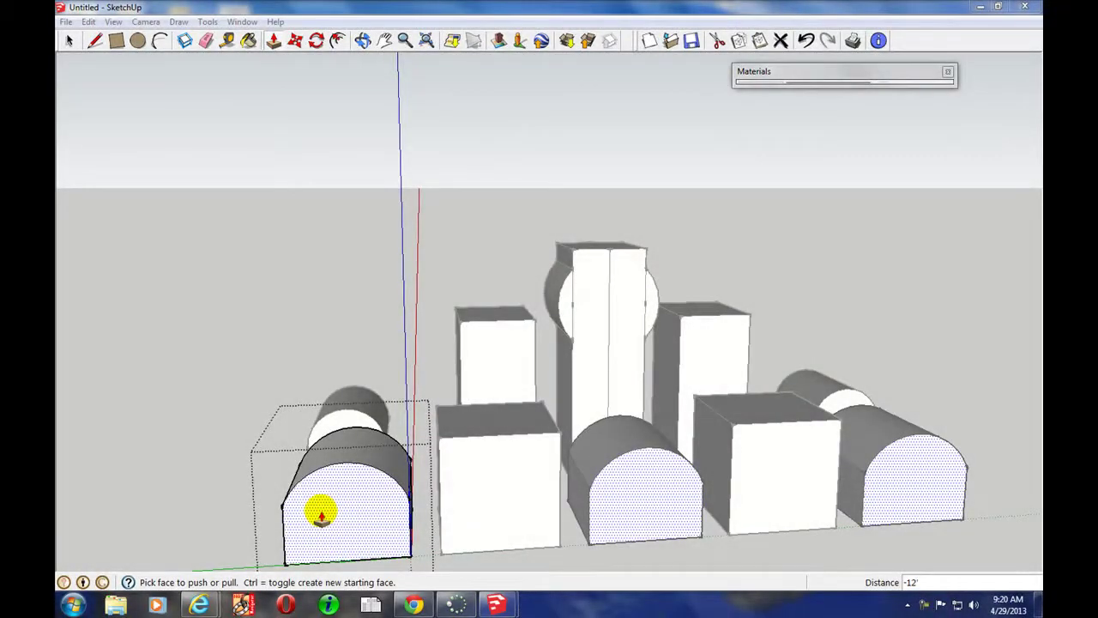
# - Draw an arc across the leftmost vaulted building's front face, from side edge to side edge, just below its curved roof edge
pyautogui.moveTo(368, 480); pyautogui.dragTo(507, 346, button='middle')
pyautogui.scroll(3, 507, 346)
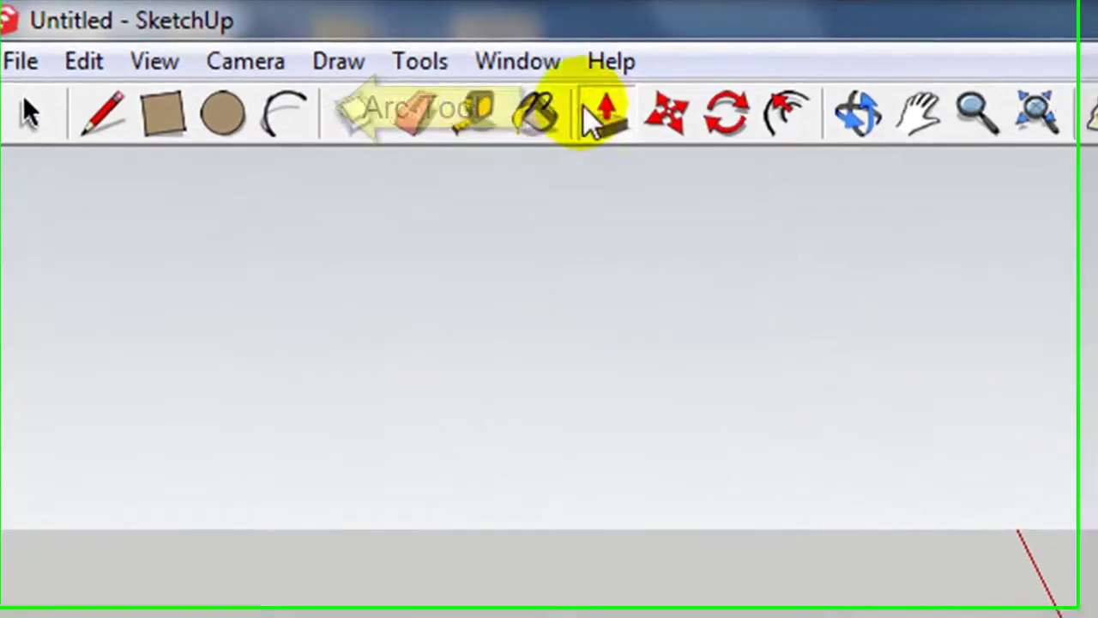
pyautogui.click(287, 125)
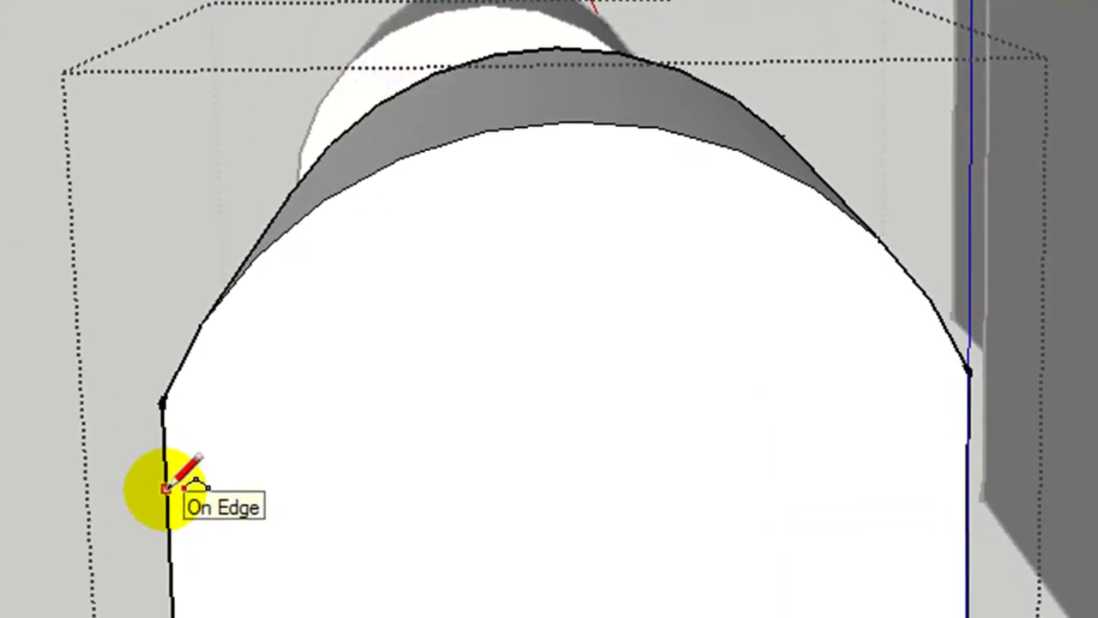
pyautogui.click(164, 486)
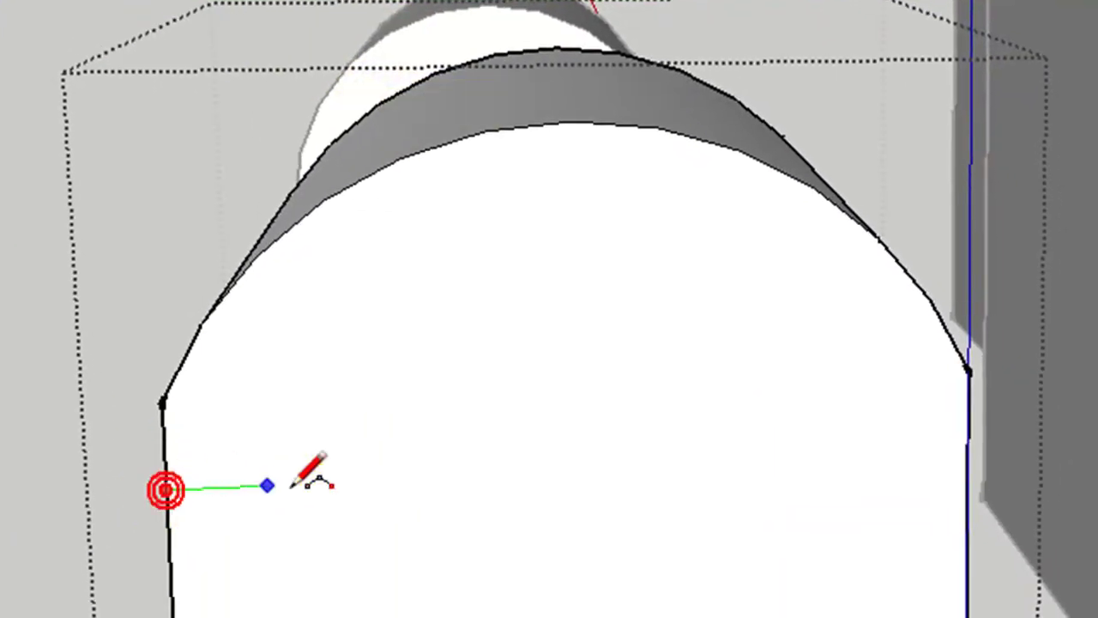
pyautogui.click(967, 452)
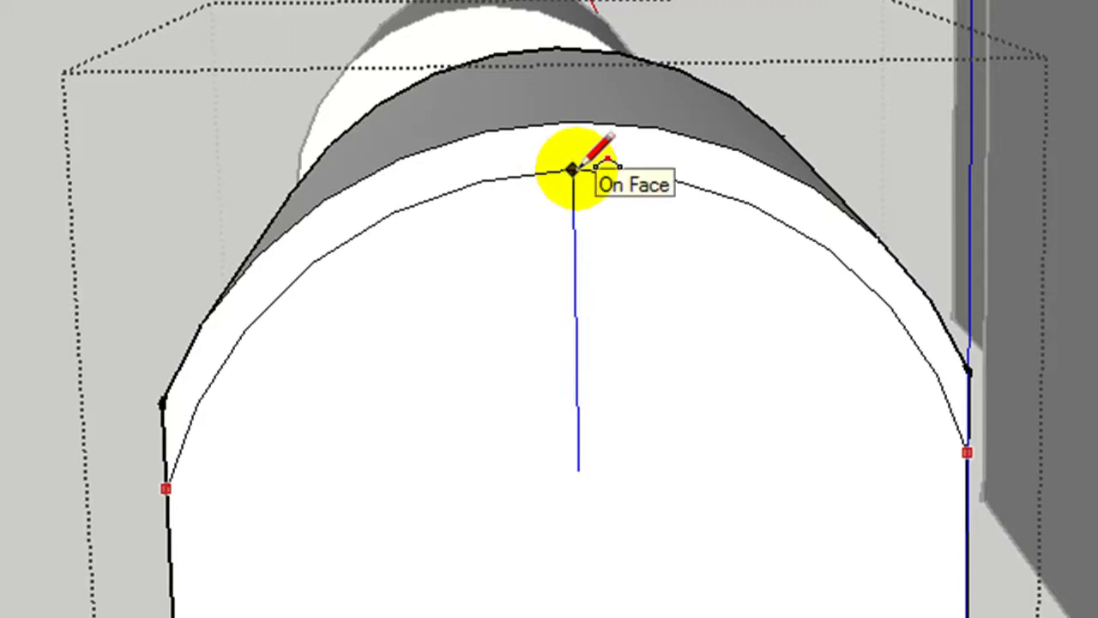
pyautogui.click(572, 169)
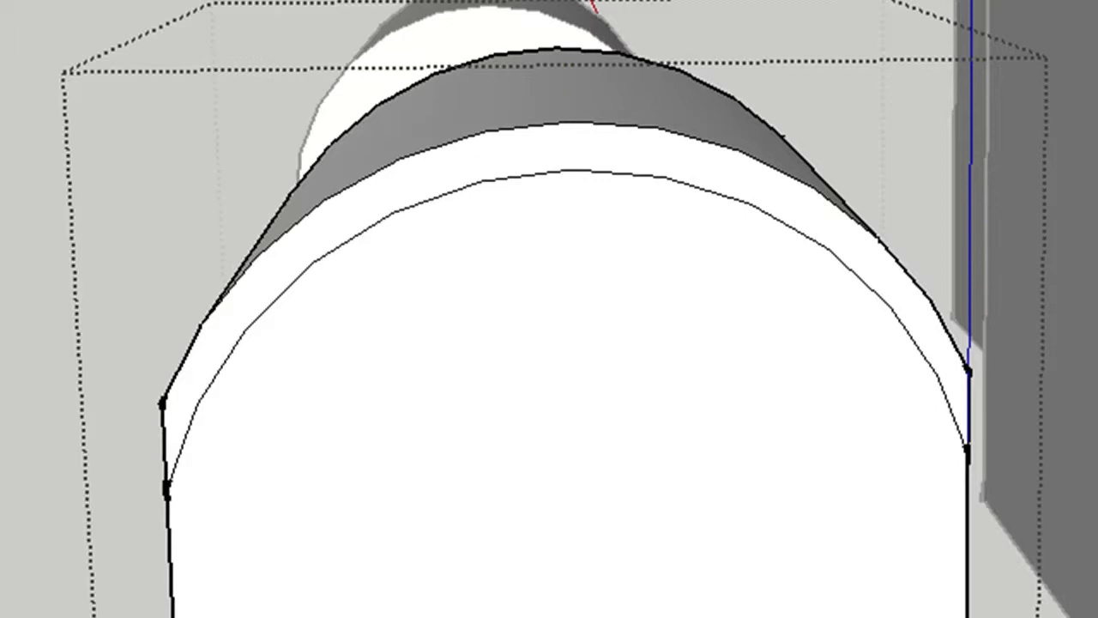
# - Push/Pull the curved band above the arc outward to form a roof overhang over the front wall
pyautogui.click(466, 164)
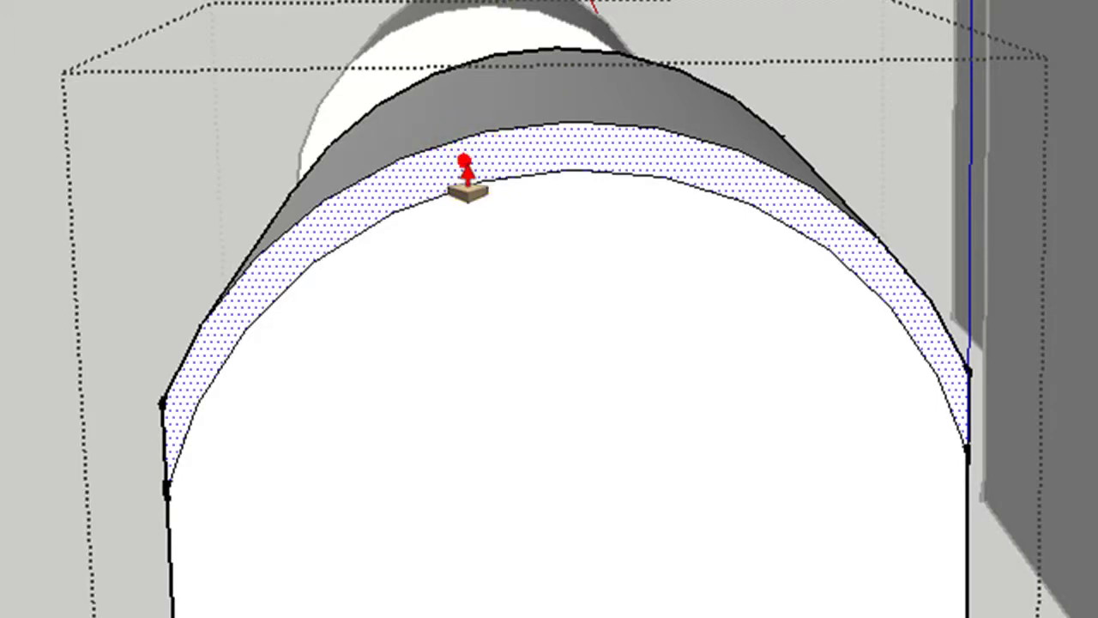
pyautogui.click(482, 201)
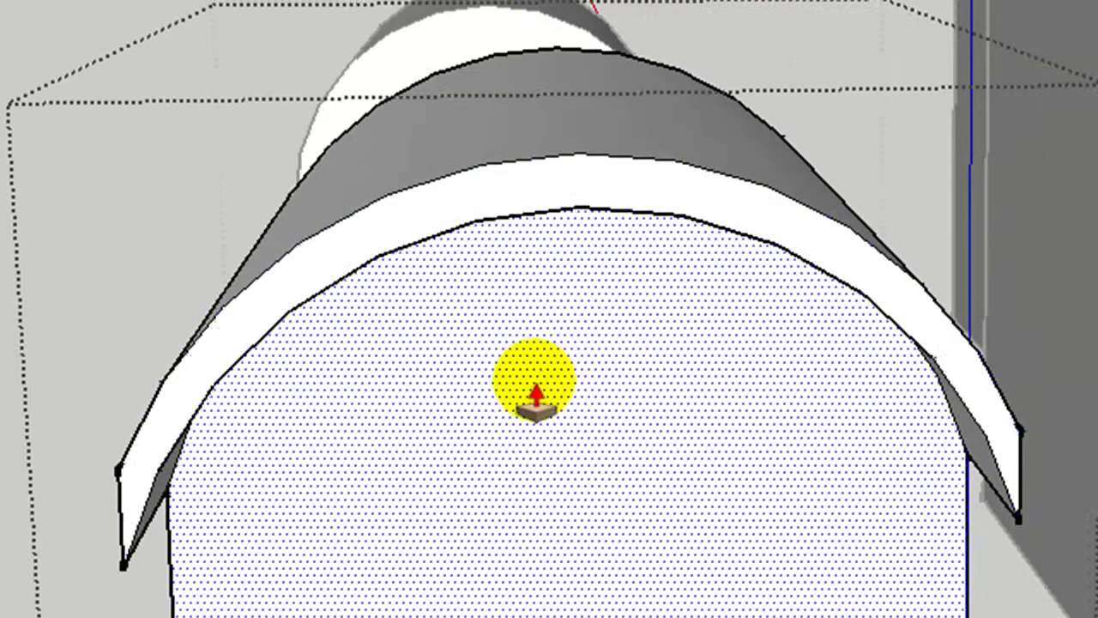
pyautogui.moveTo(535, 379); pyautogui.dragTo(684, 271, button='middle')
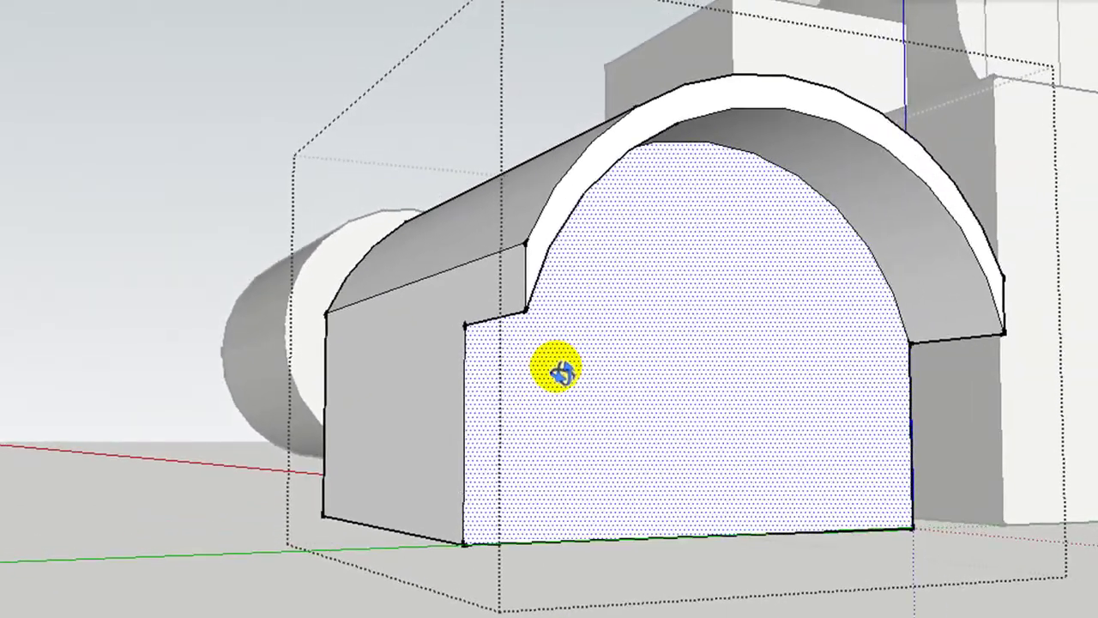
pyautogui.moveTo(559, 370); pyautogui.dragTo(412, 380, button='middle')
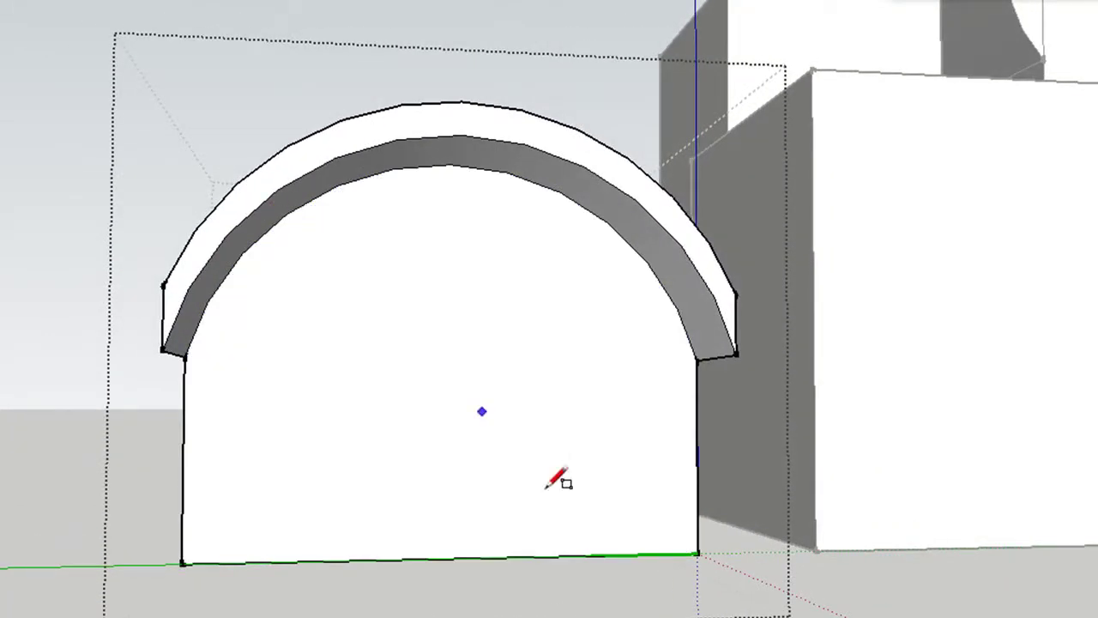
# - Draw a 3' by 7' door rectangle on the front wall, starting from the wall's base edge near the middle
pyautogui.scroll(2, 403, 470)
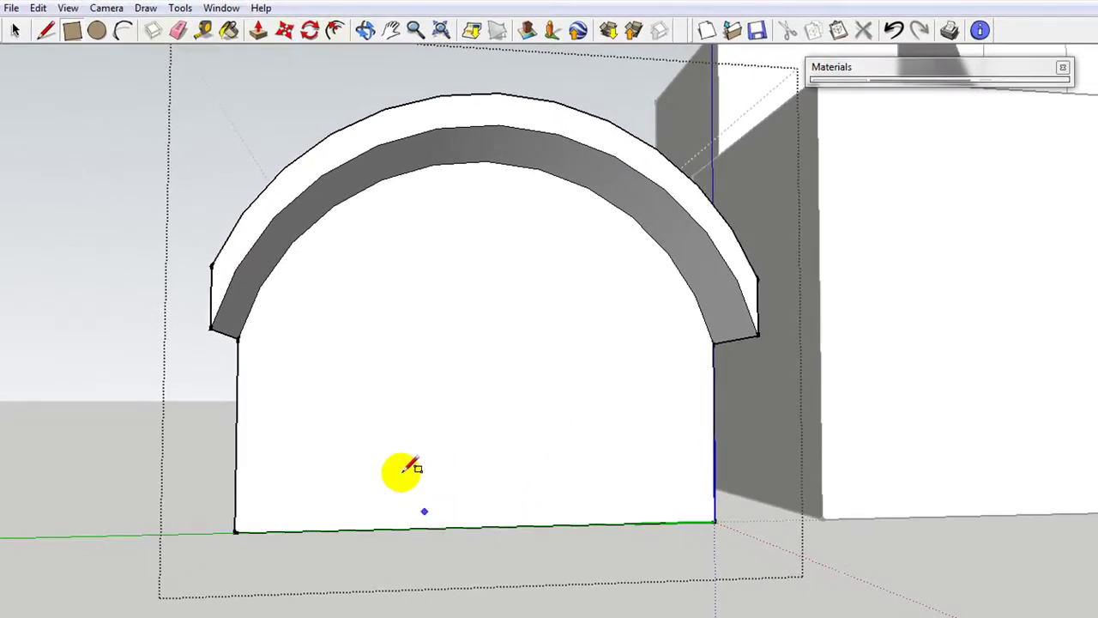
pyautogui.click(74, 32)
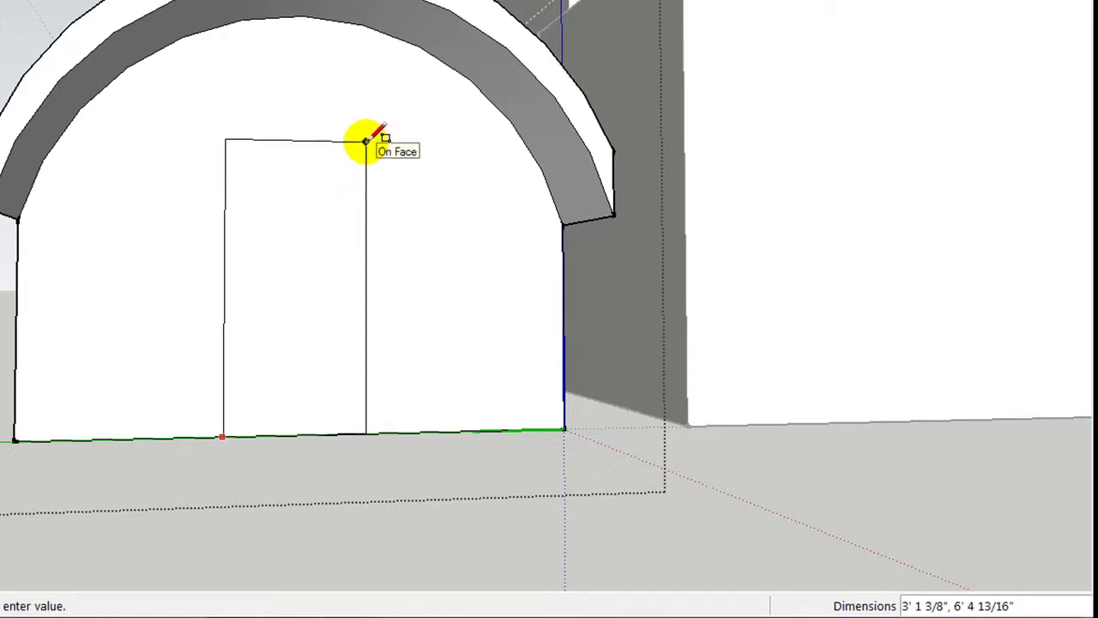
pyautogui.click(367, 140)
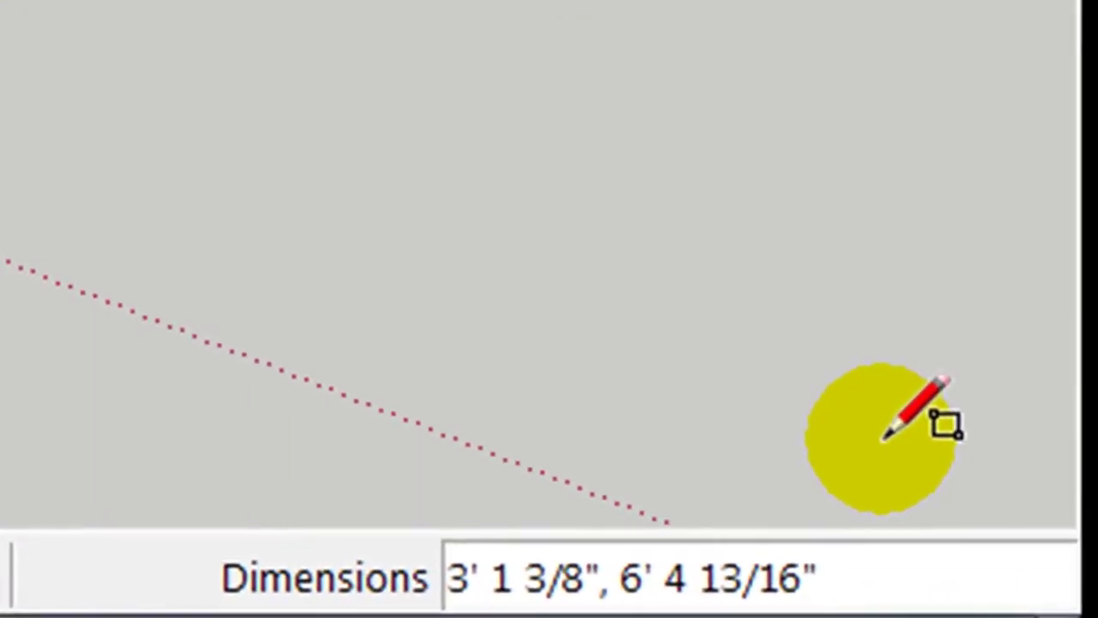
pyautogui.write("3',")
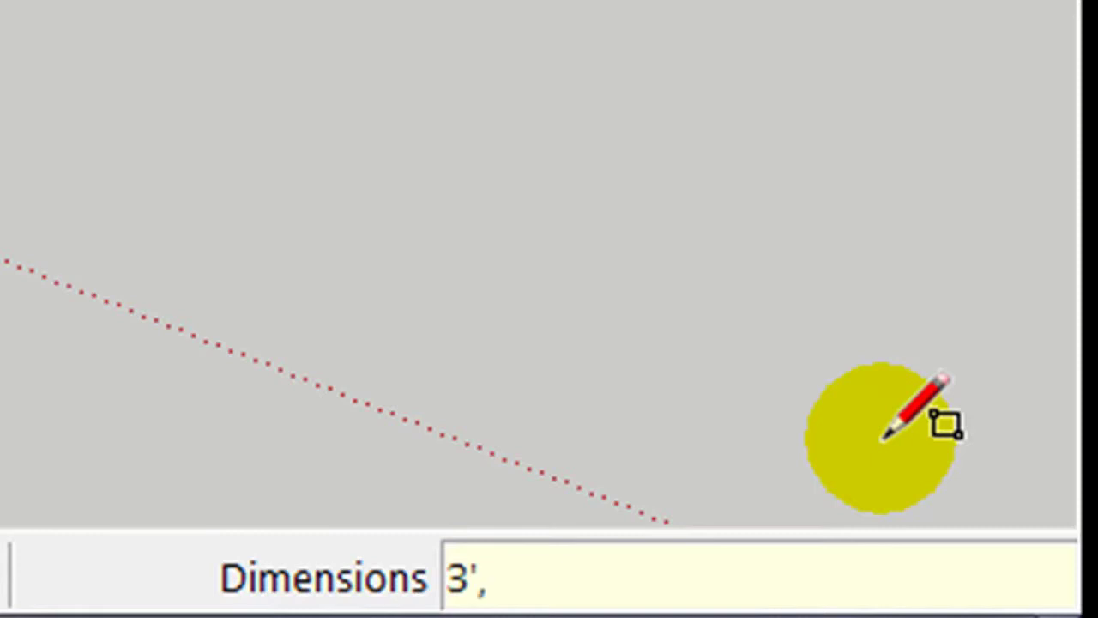
pyautogui.write("7'")
pyautogui.press('Return')
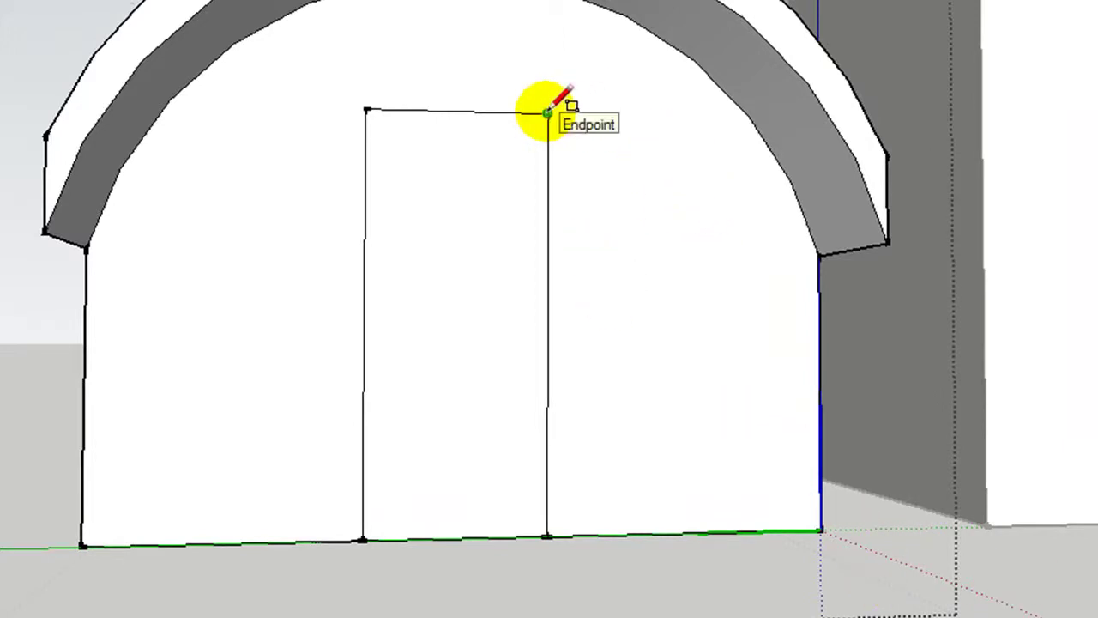
# - Draw a tall narrow window rectangle to the right of the door, with its upper edge aligned to the door's top
pyautogui.click(547, 112)
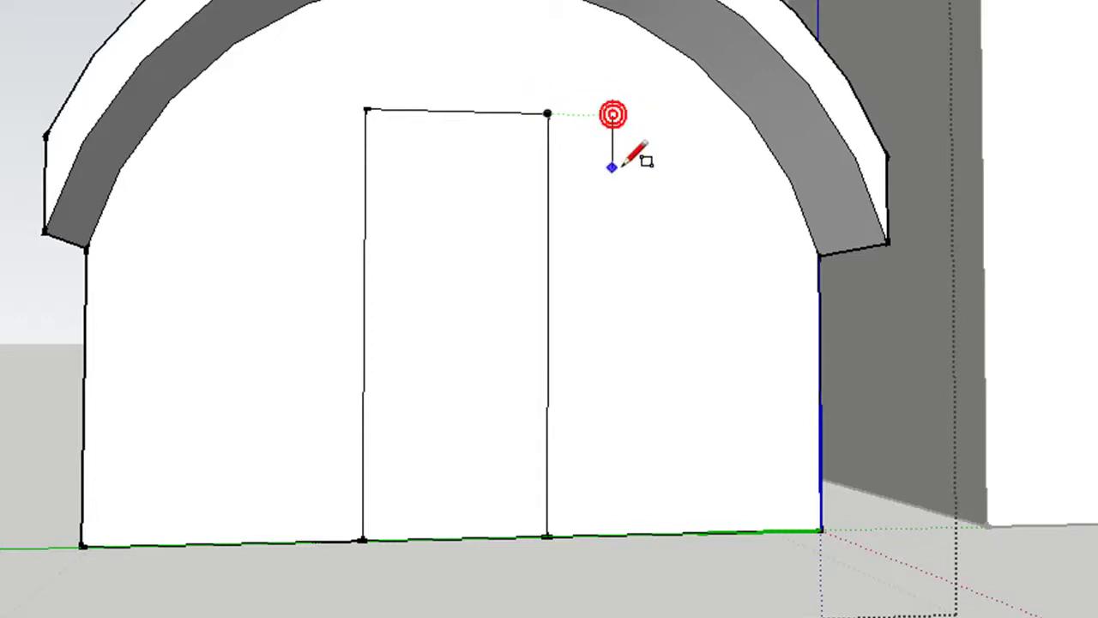
pyautogui.moveTo(612, 115)
pyautogui.mouseDown()
pyautogui.moveTo(735, 241)
pyautogui.moveTo(718, 235)
pyautogui.moveTo(720, 381)
pyautogui.mouseUp()
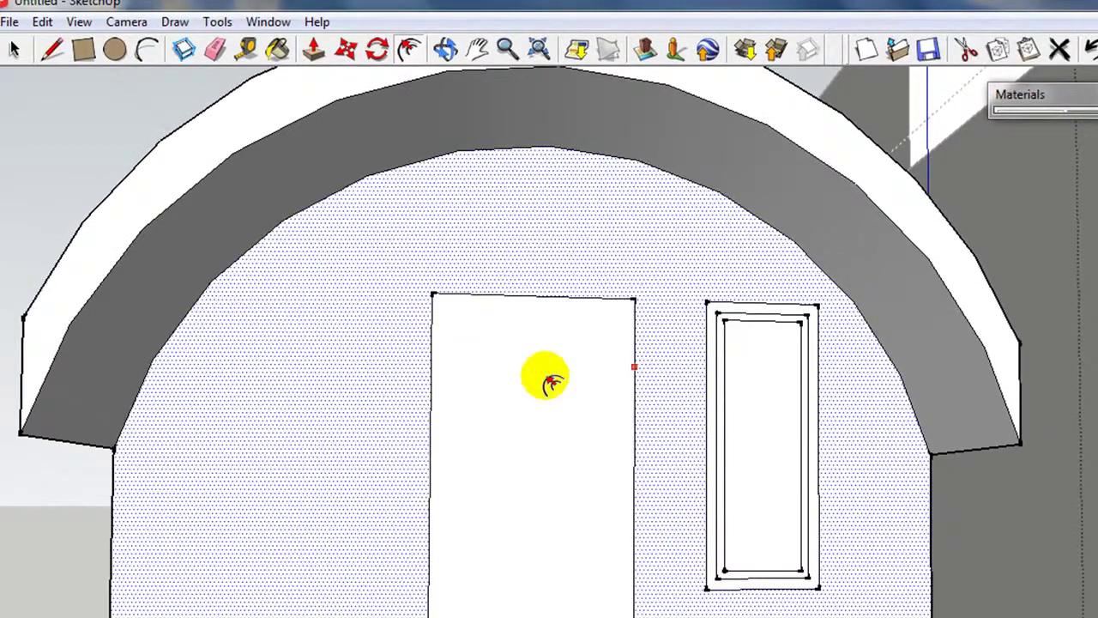
# - Place horizontal Tape Measure guides from the right window's upper and lower corners across the wall to the door's other side
pyautogui.press('t')
pyautogui.click(706, 300)
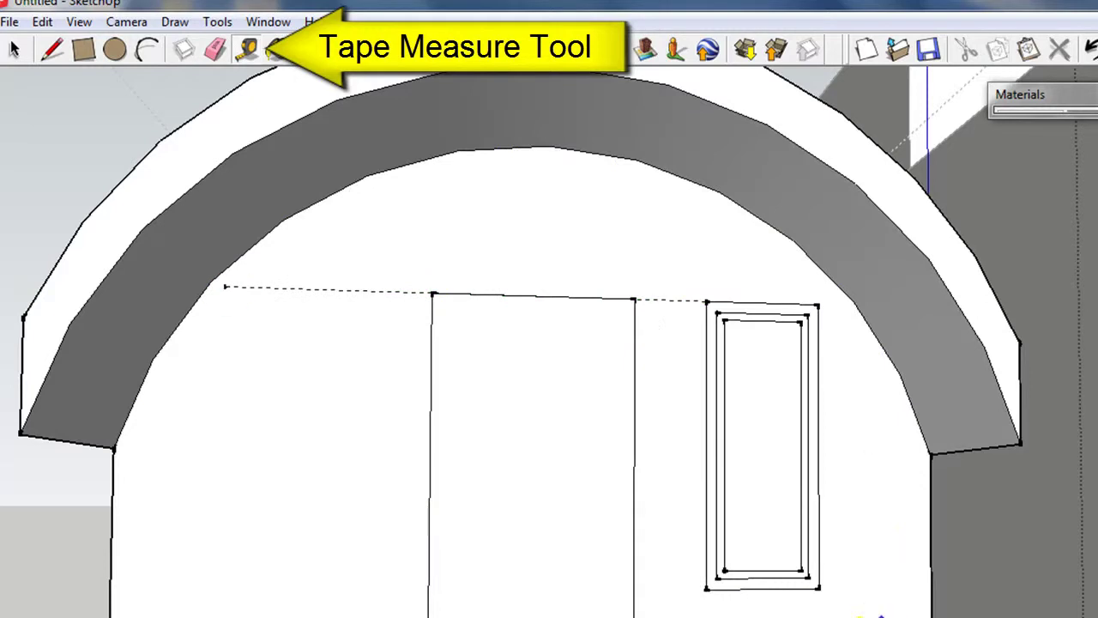
pyautogui.click(705, 587)
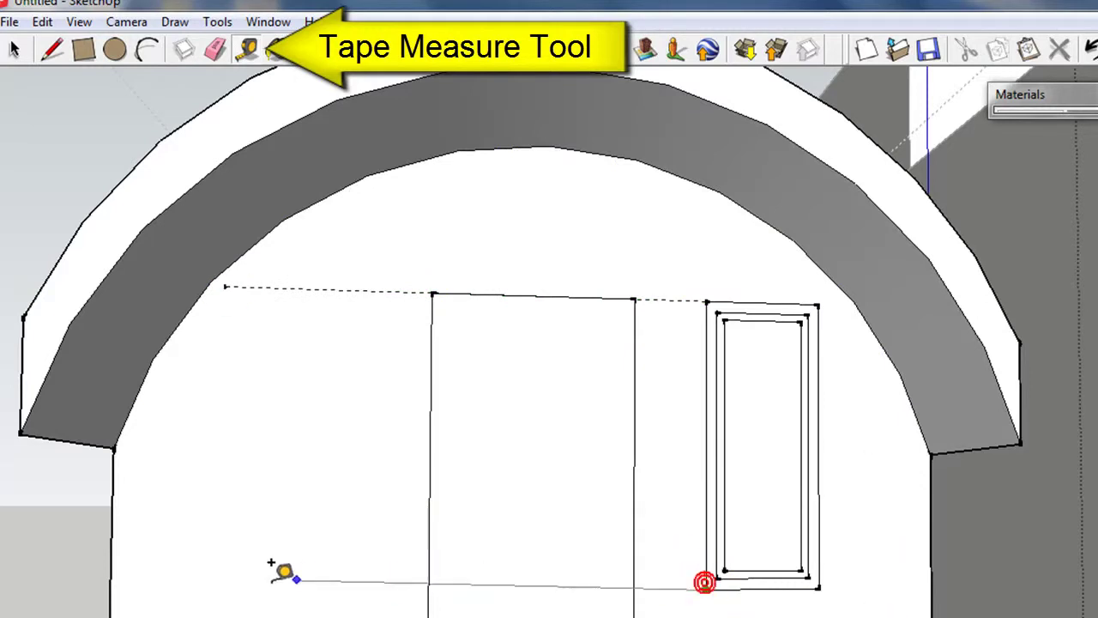
pyautogui.click(176, 595)
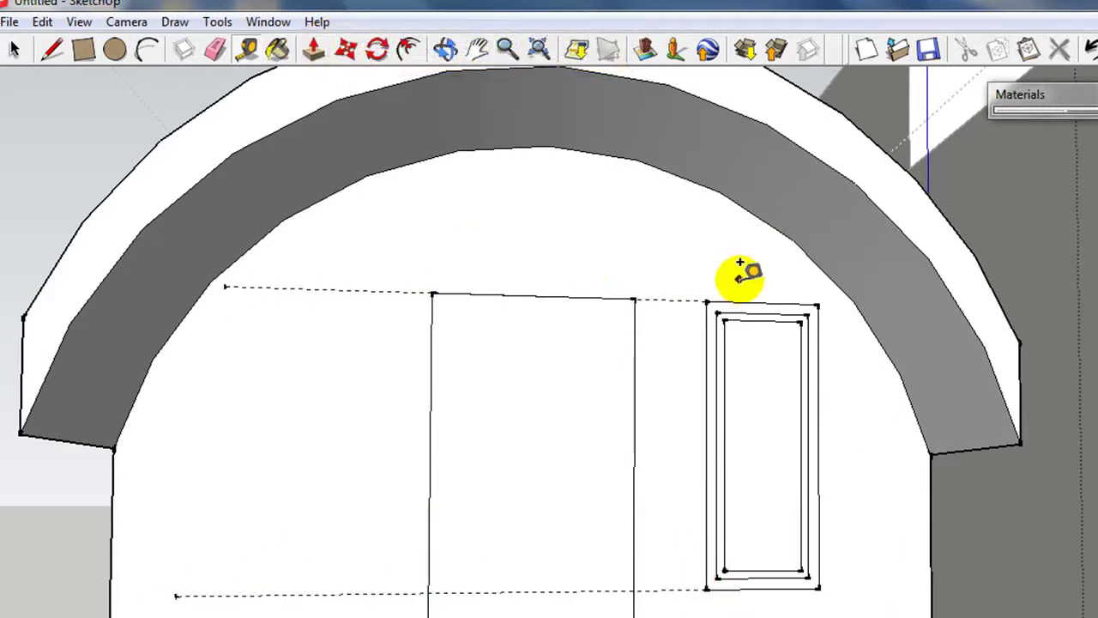
# - Draw a matching window rectangle to the left of the door, spanning between the two horizontal guides
pyautogui.press('l')
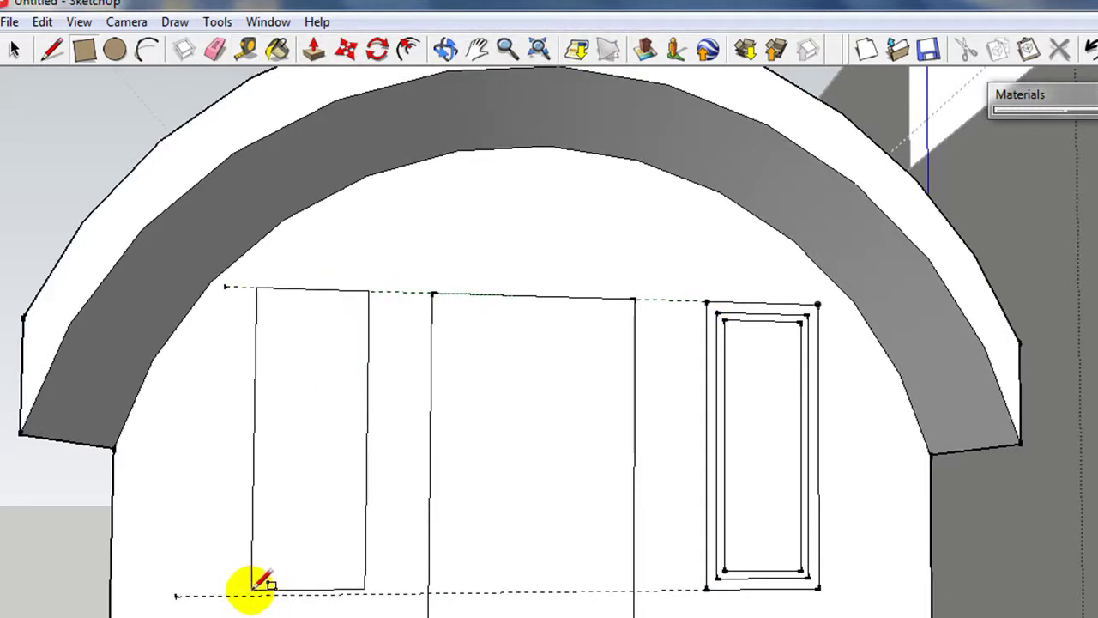
pyautogui.moveTo(254, 591); pyautogui.dragTo(256, 591)
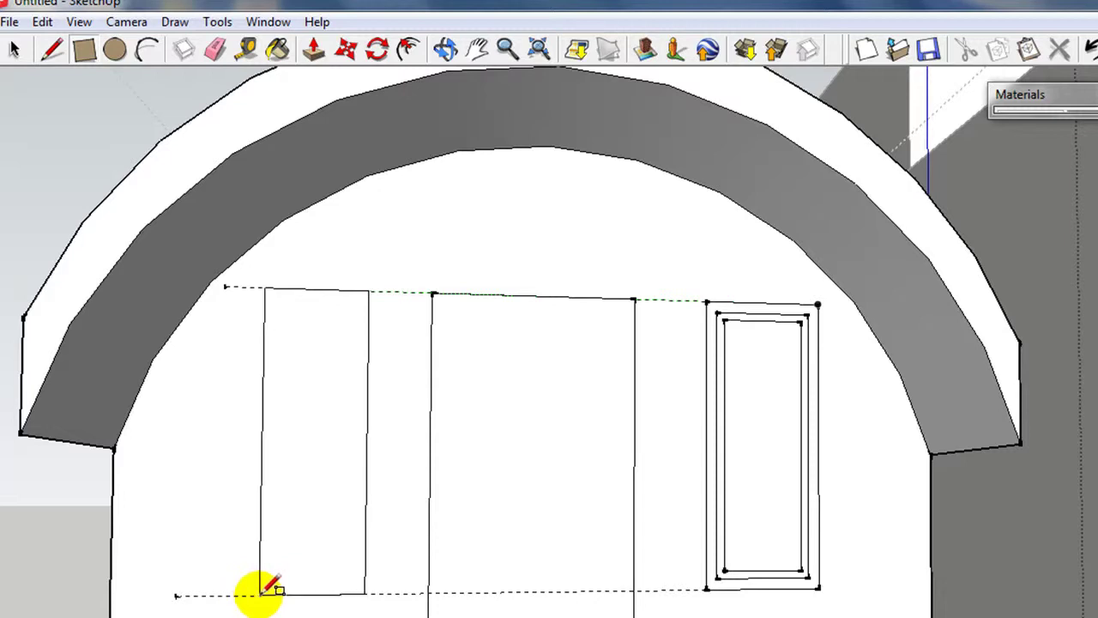
pyautogui.moveTo(260, 591); pyautogui.dragTo(260, 592)
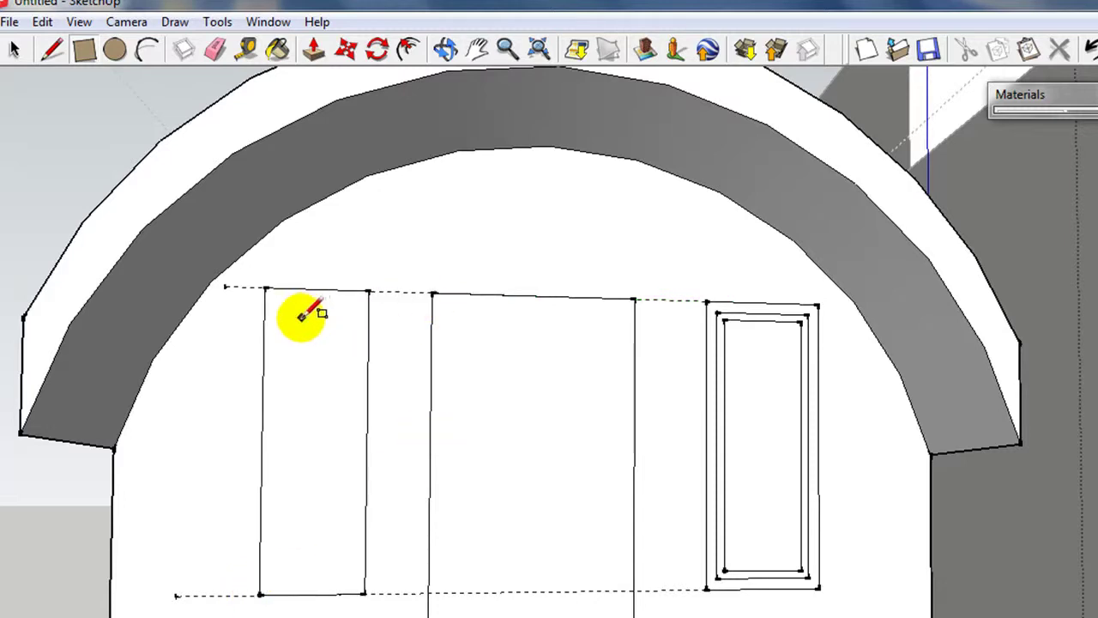
# - Offset the left window's outline inward twice to form two nested frames like those of the right window
pyautogui.click(404, 49)
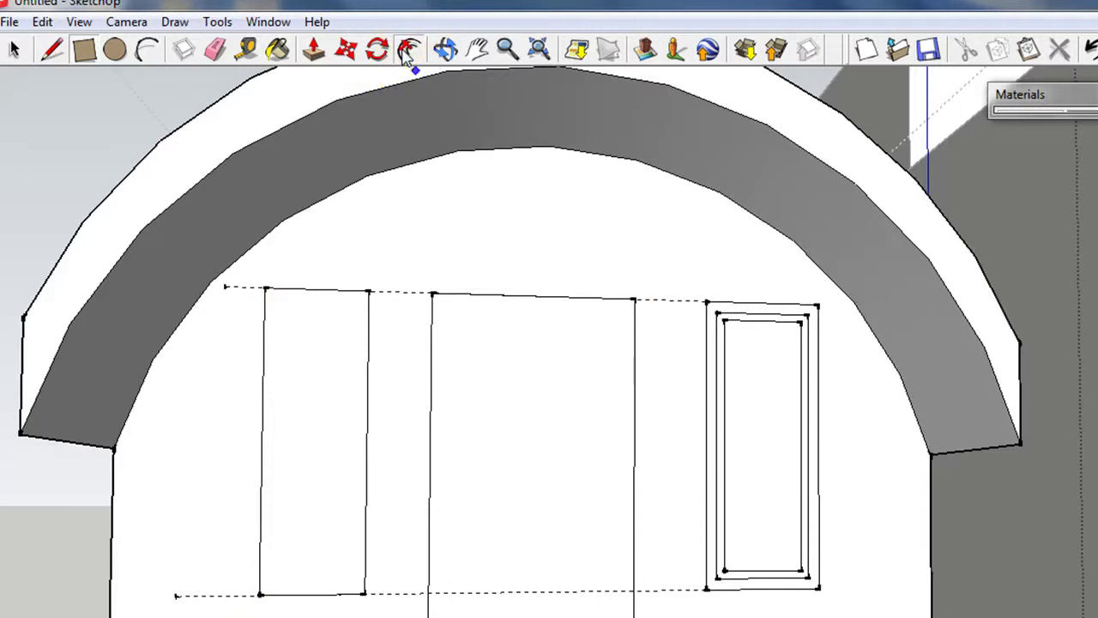
pyautogui.moveTo(306, 420); pyautogui.dragTo(278, 355)
pyautogui.click(272, 349)
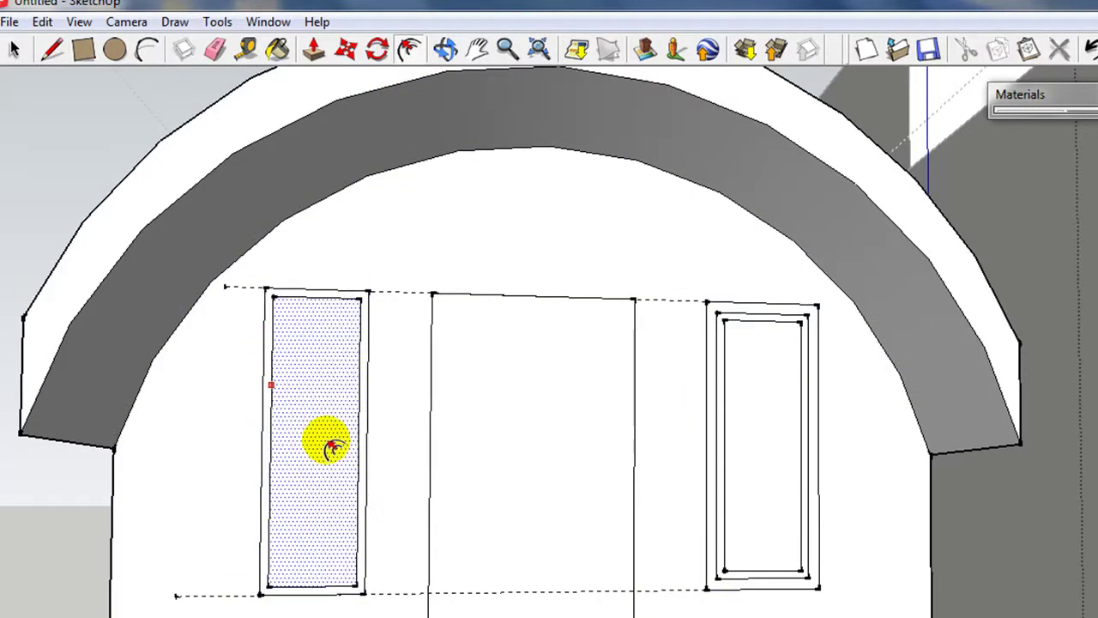
pyautogui.click(320, 532)
pyautogui.moveTo(312, 517); pyautogui.dragTo(354, 556)
pyautogui.click(350, 551)
# - Delete all the guides from the model
pyautogui.moveTo(463, 287)
pyautogui.mouseDown(button='middle')
pyautogui.moveTo(443, 289)
pyautogui.moveTo(444, 276)
pyautogui.mouseUp(button='middle')
pyautogui.click(446, 276)
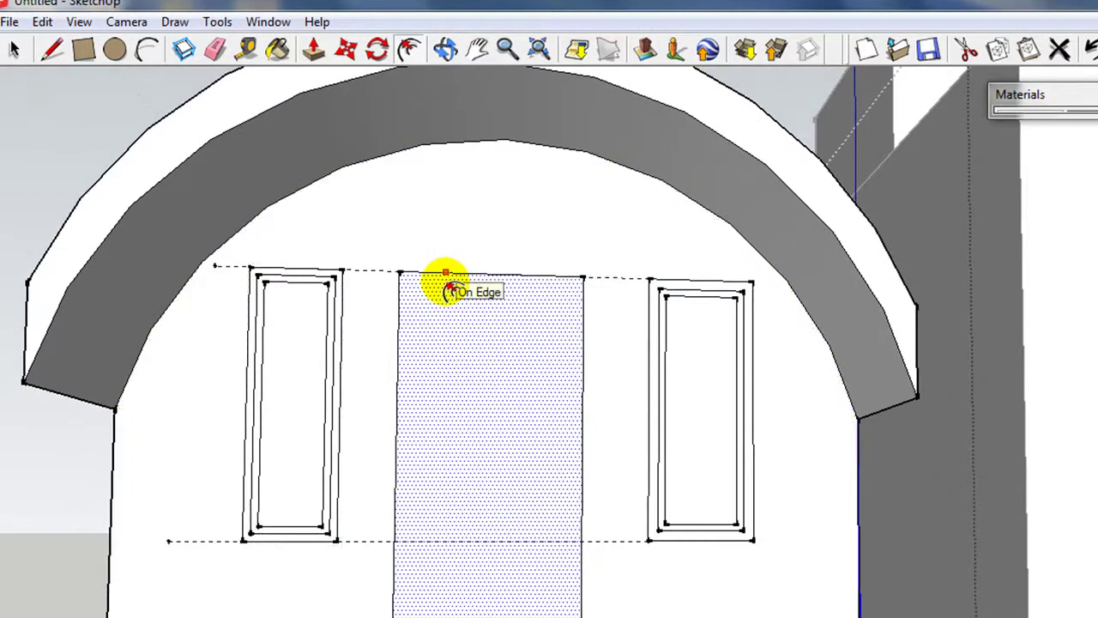
pyautogui.press('e')
pyautogui.scroll(2, 335, 300)
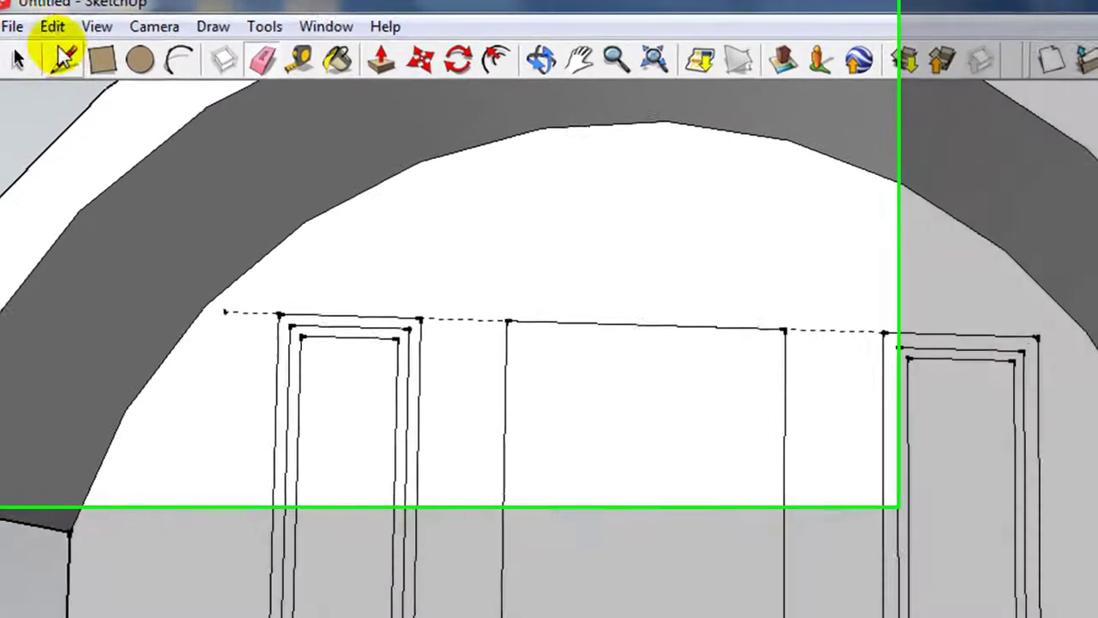
pyautogui.click(42, 21)
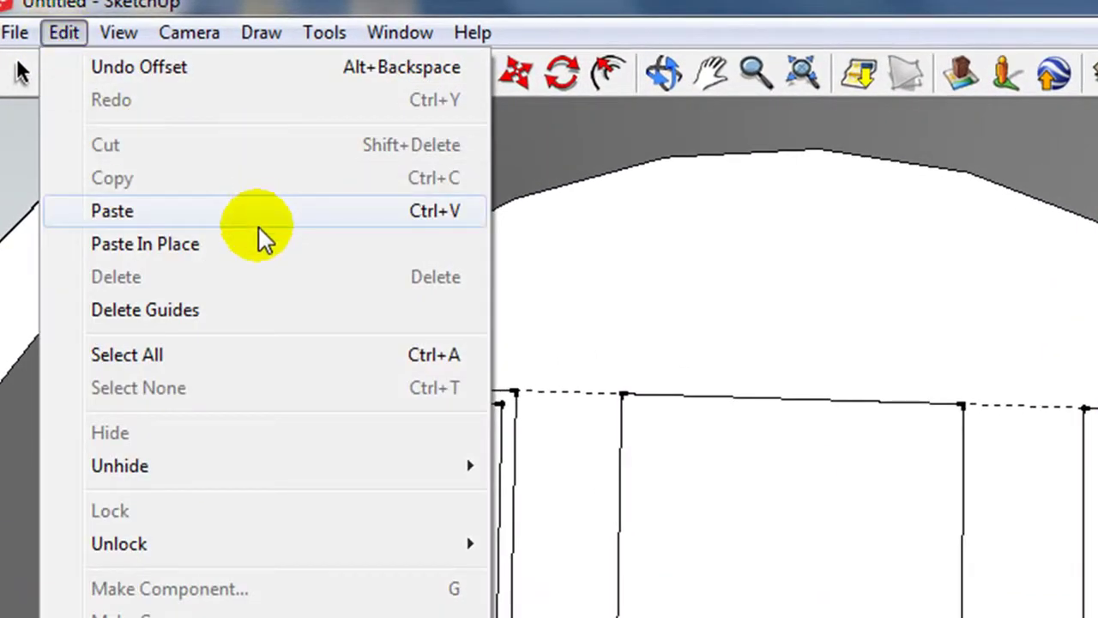
pyautogui.click(144, 309)
pyautogui.scroll(-2, 368, 208)
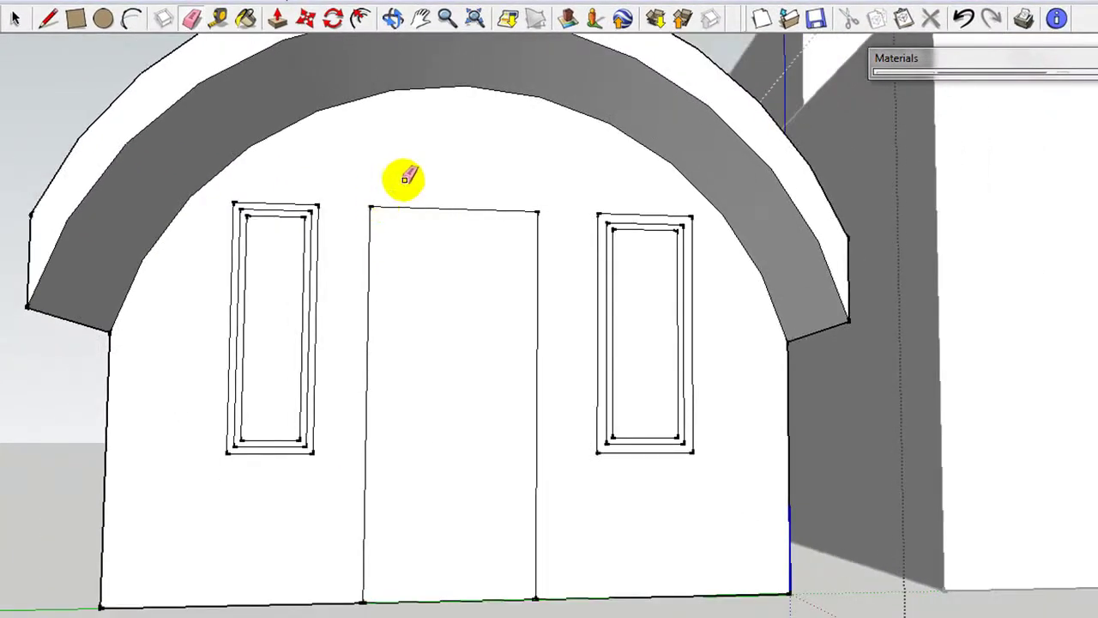
# - Push/Pull the left window's outer frame outward from the wall and extrude the right window's outer frame to the same depth
pyautogui.moveTo(442, 179); pyautogui.dragTo(419, 216, button='middle')
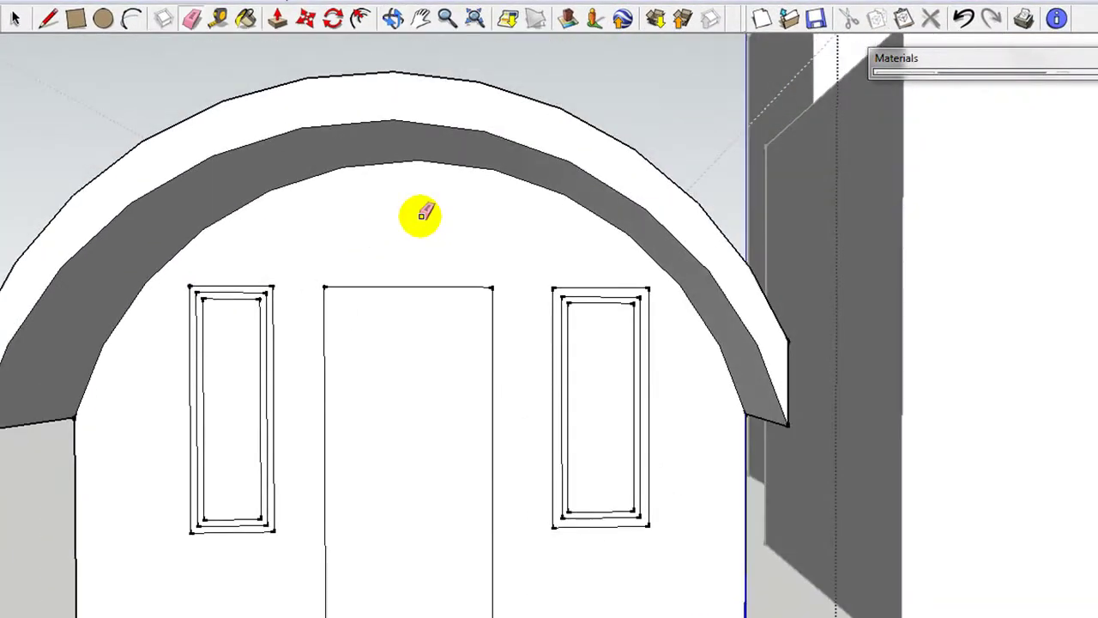
pyautogui.click(276, 19)
pyautogui.click(299, 453)
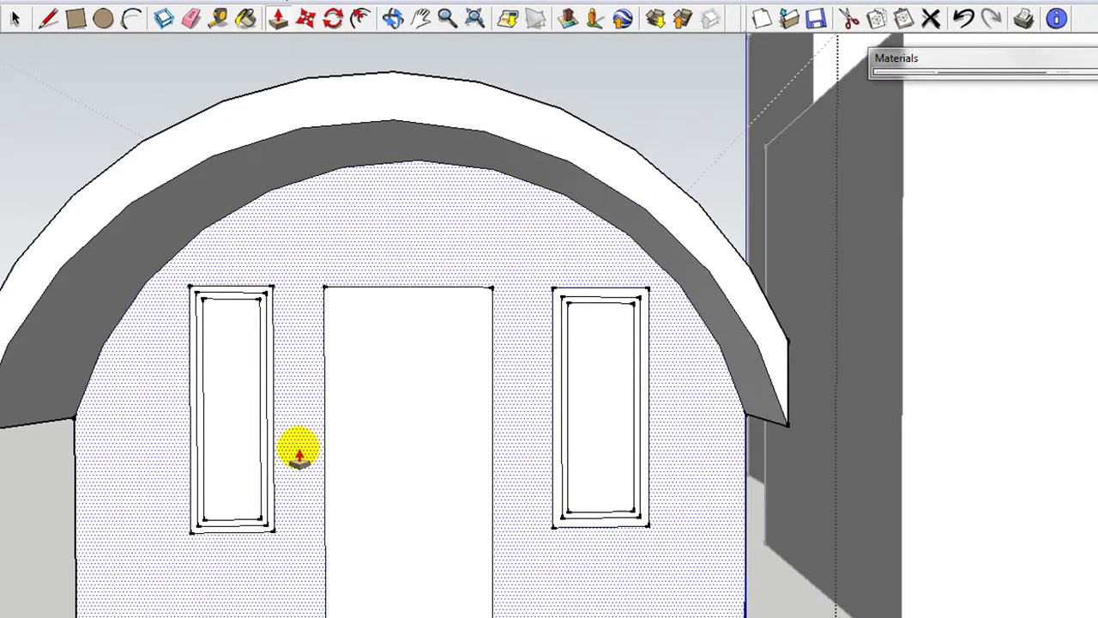
pyautogui.scroll(2, 298, 453)
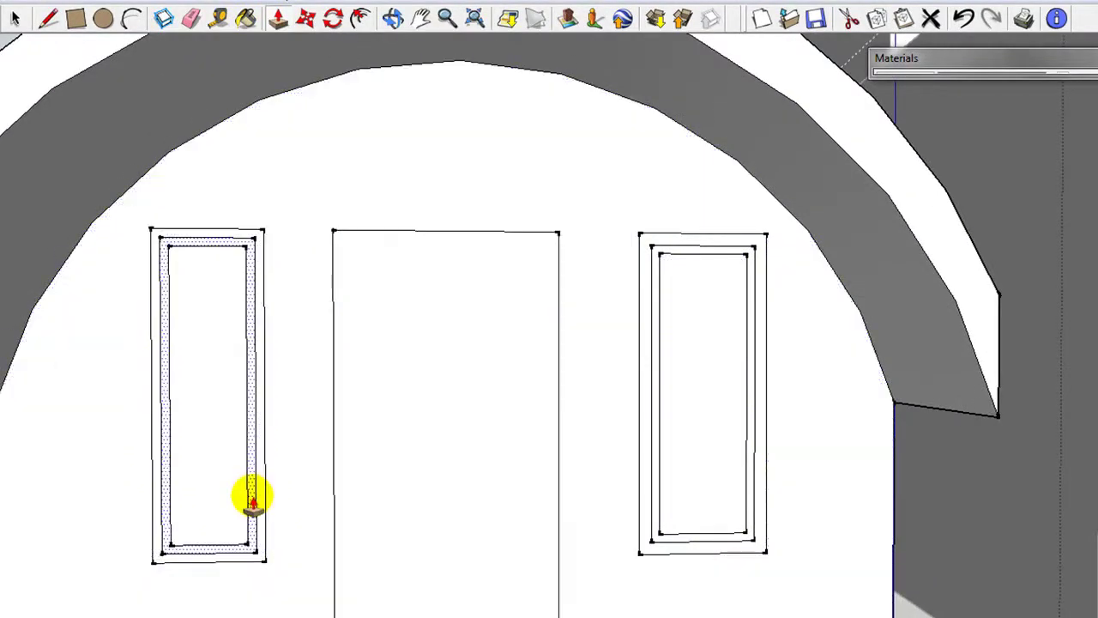
pyautogui.scroll(2, 252, 498)
pyautogui.moveTo(268, 513); pyautogui.dragTo(269, 515)
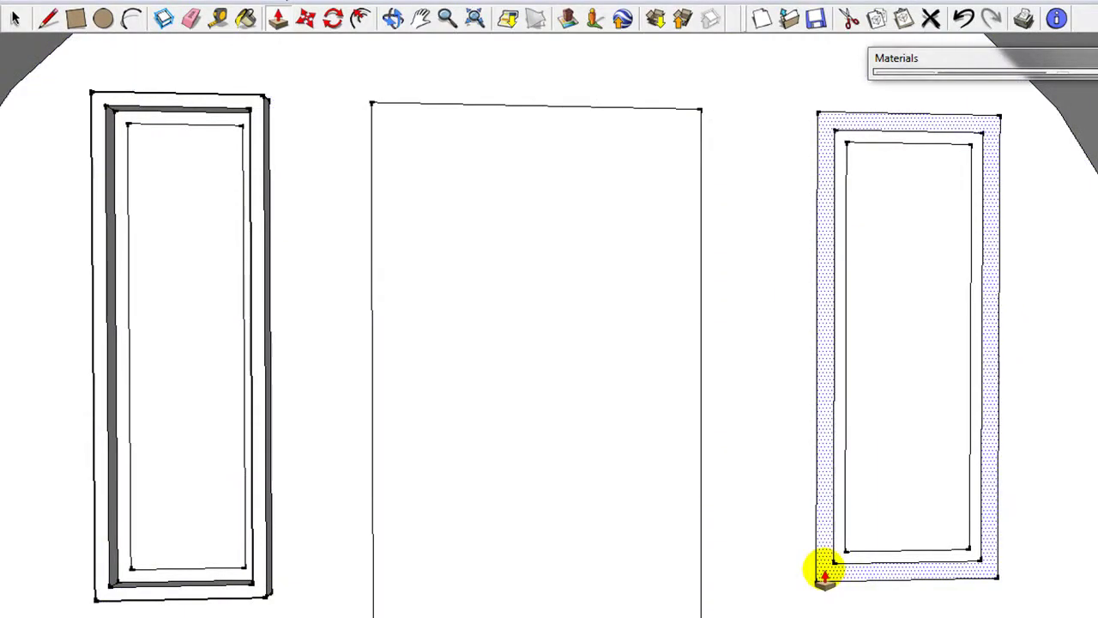
pyautogui.moveTo(824, 576); pyautogui.dragTo(263, 568)
# - Push/Pull the left window's inner frame outward and extrude the right window's inner frame to match it
pyautogui.moveTo(238, 559); pyautogui.dragTo(335, 578, button='middle')
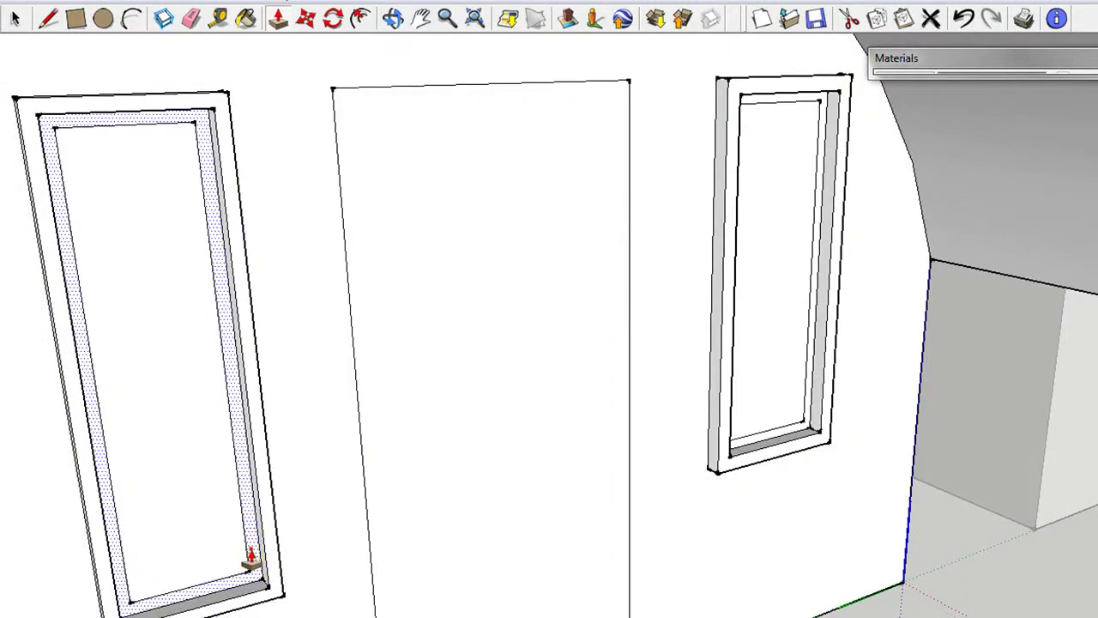
pyautogui.moveTo(251, 557); pyautogui.dragTo(258, 558)
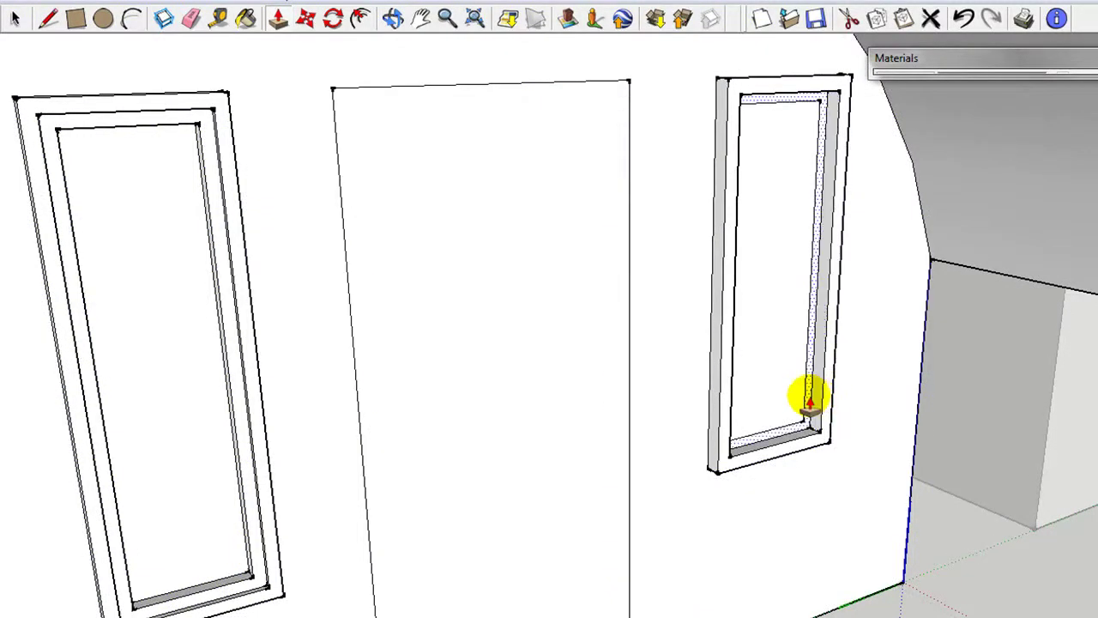
pyautogui.moveTo(809, 401); pyautogui.dragTo(248, 470)
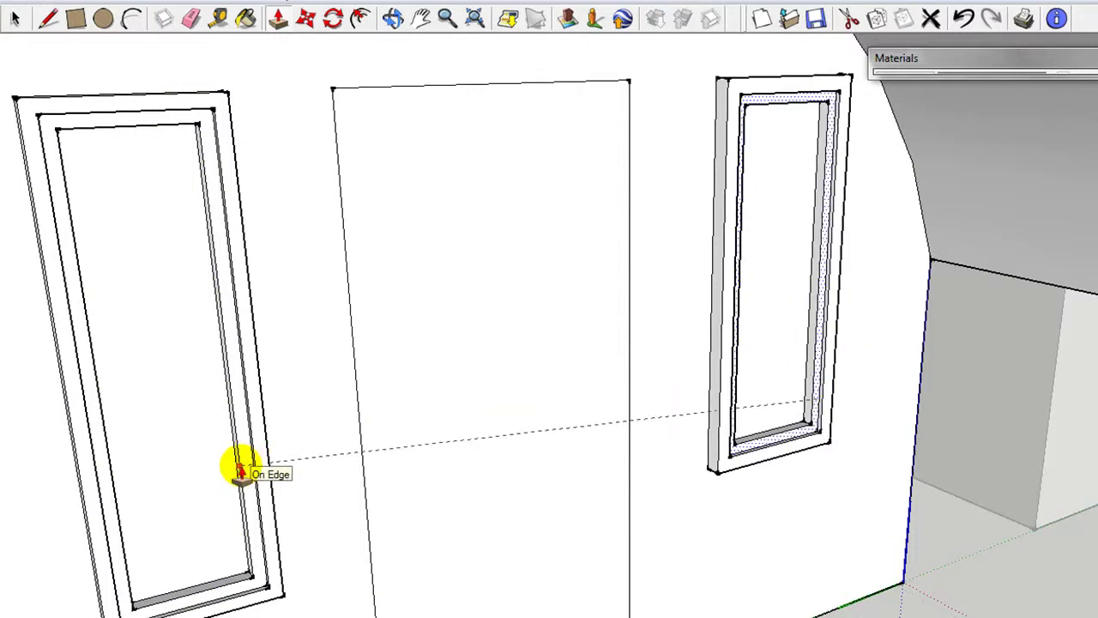
# - Push the right window's pane inward and recess the left window's pane to the same depth
pyautogui.moveTo(241, 470); pyautogui.dragTo(242, 469)
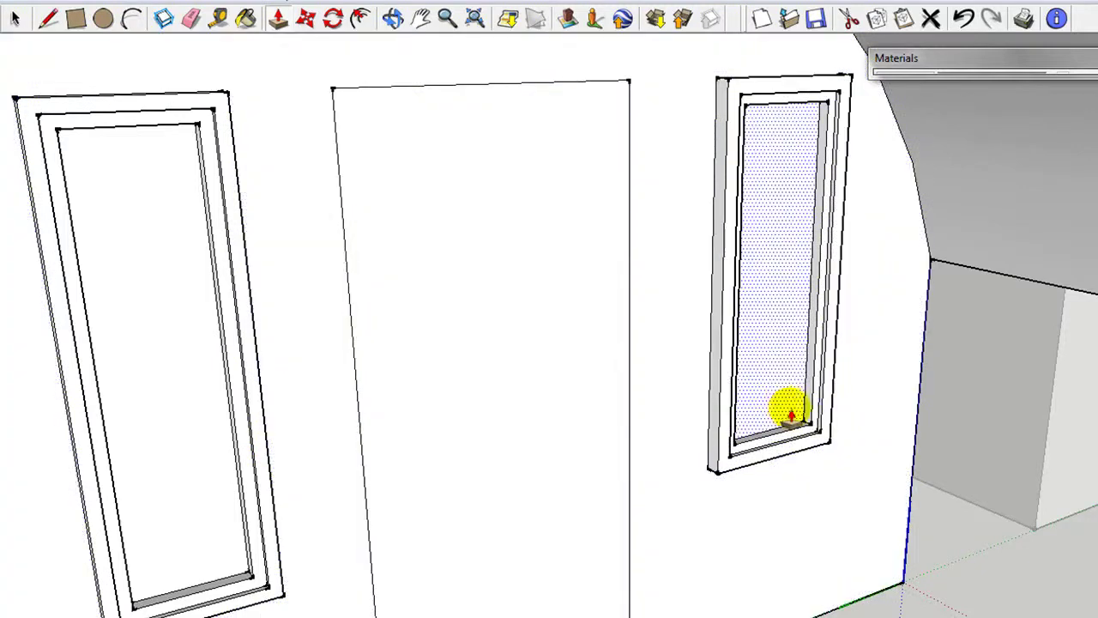
pyautogui.click(781, 403)
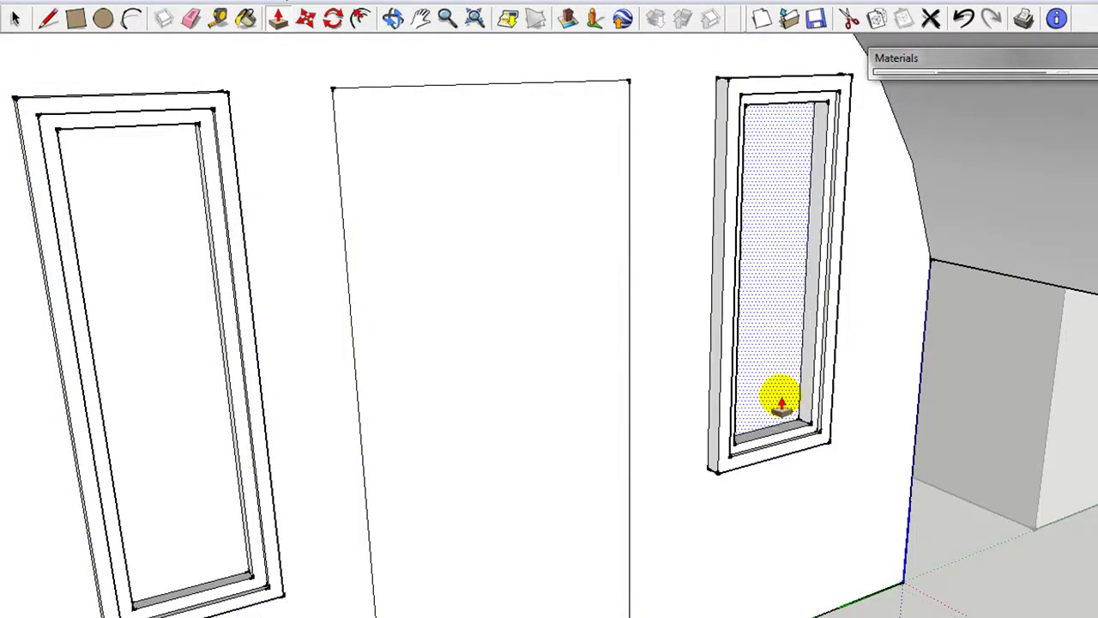
pyautogui.moveTo(220, 515); pyautogui.dragTo(767, 363)
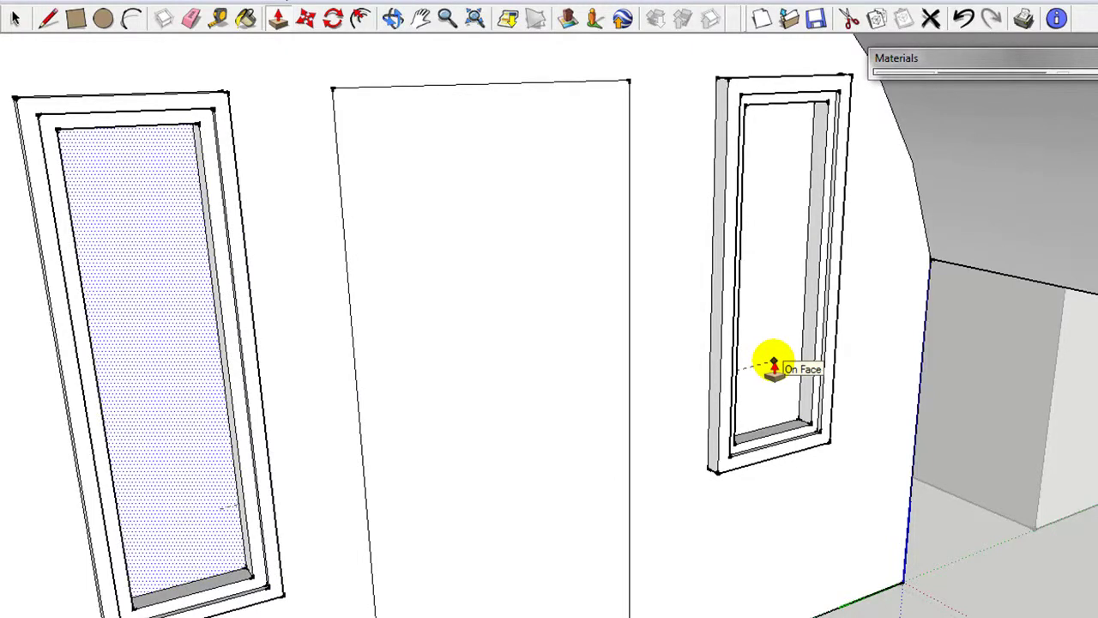
pyautogui.click(774, 360)
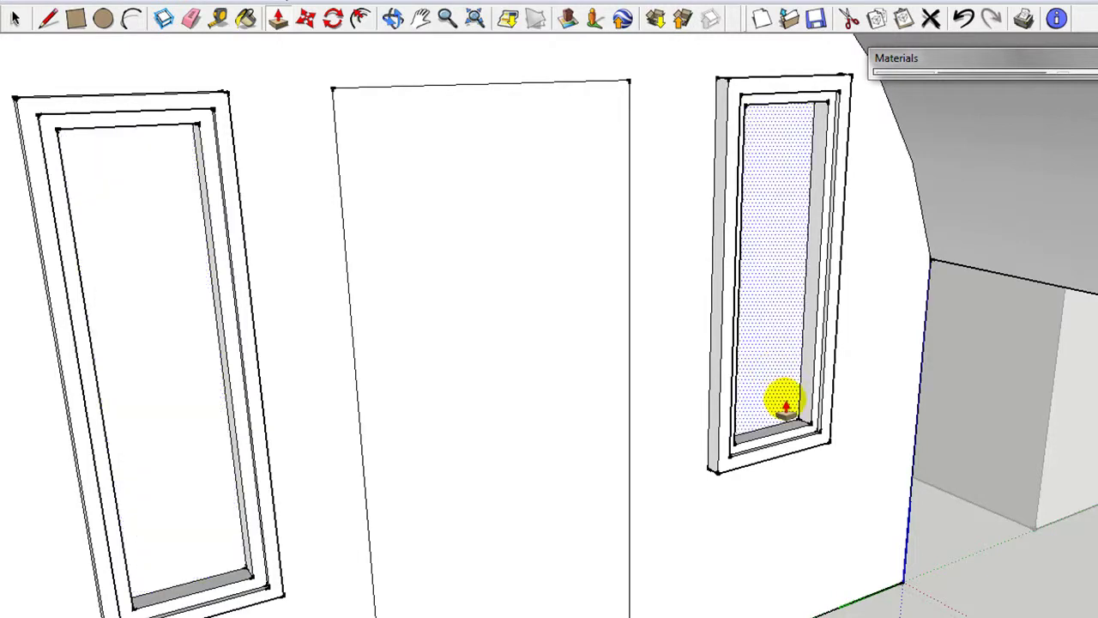
# - Select the door's two side edges and top edge and offset them inward twice to form two nested frames
pyautogui.scroll(-3, 784, 397)
pyautogui.moveTo(784, 397); pyautogui.dragTo(644, 385, button='middle')
pyautogui.press('p')
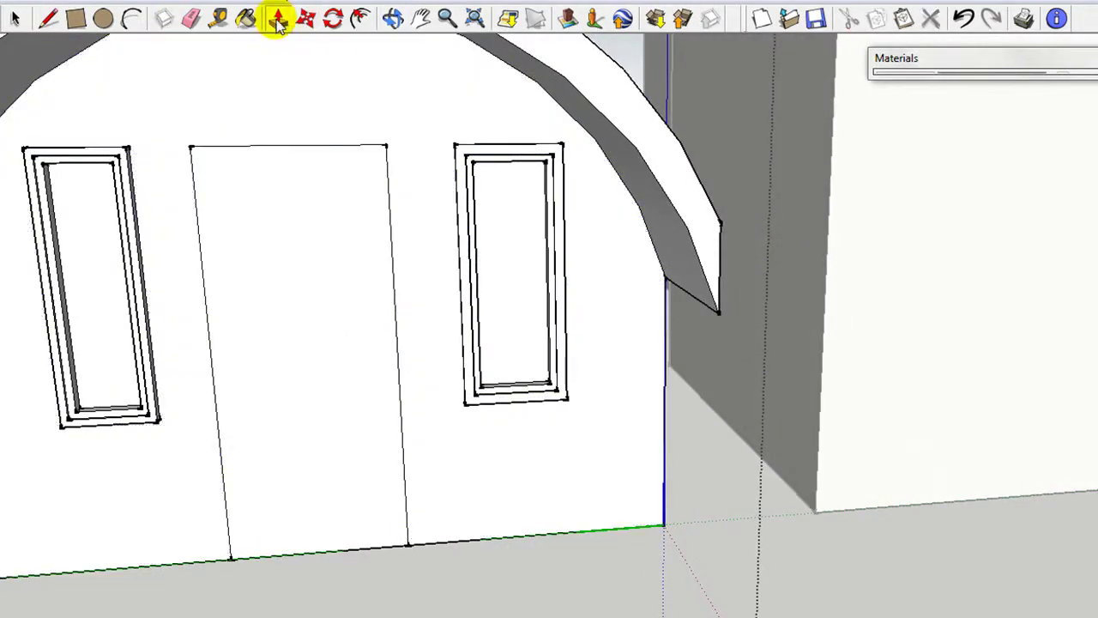
pyautogui.click(355, 19)
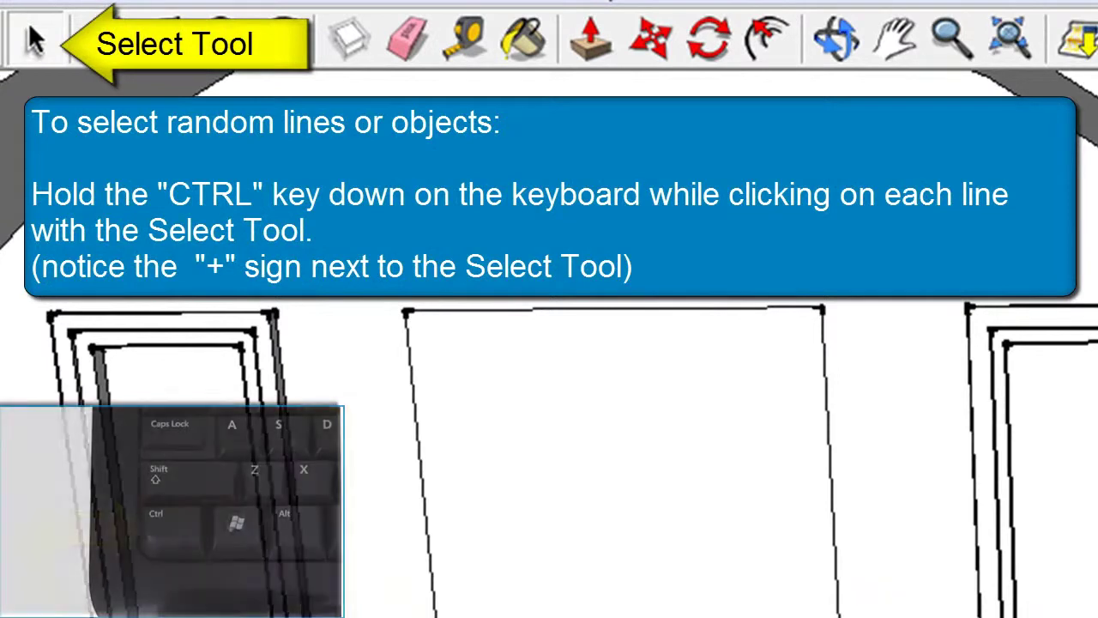
pyautogui.keyDown('ctrl'); pyautogui.click(434, 601); pyautogui.keyUp('ctrl')
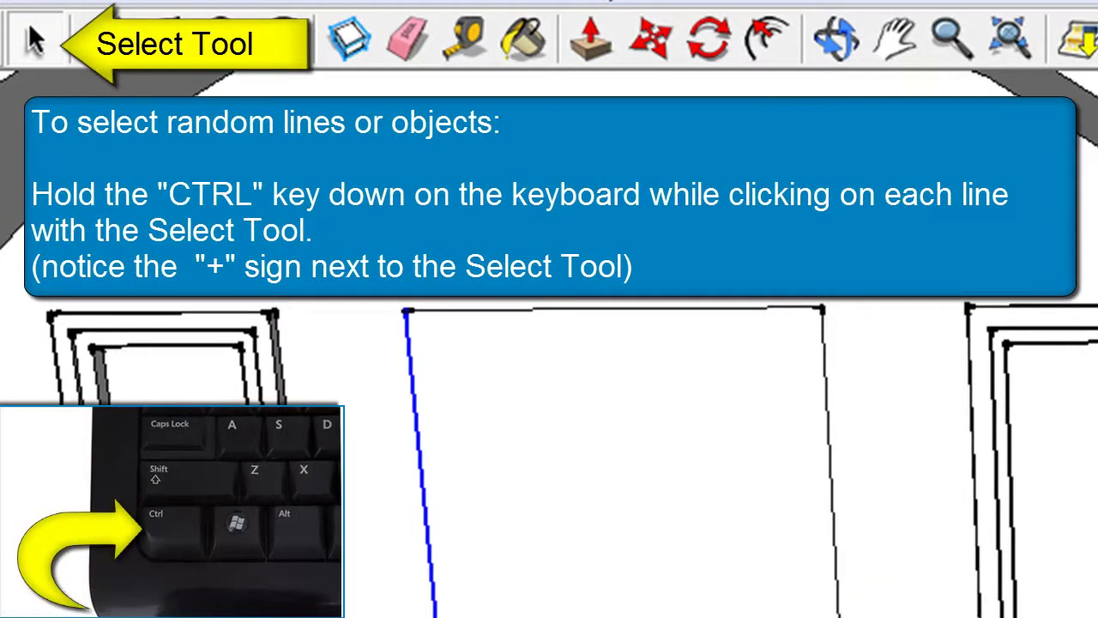
pyautogui.keyDown('ctrl'); pyautogui.click(576, 310); pyautogui.keyUp('ctrl')
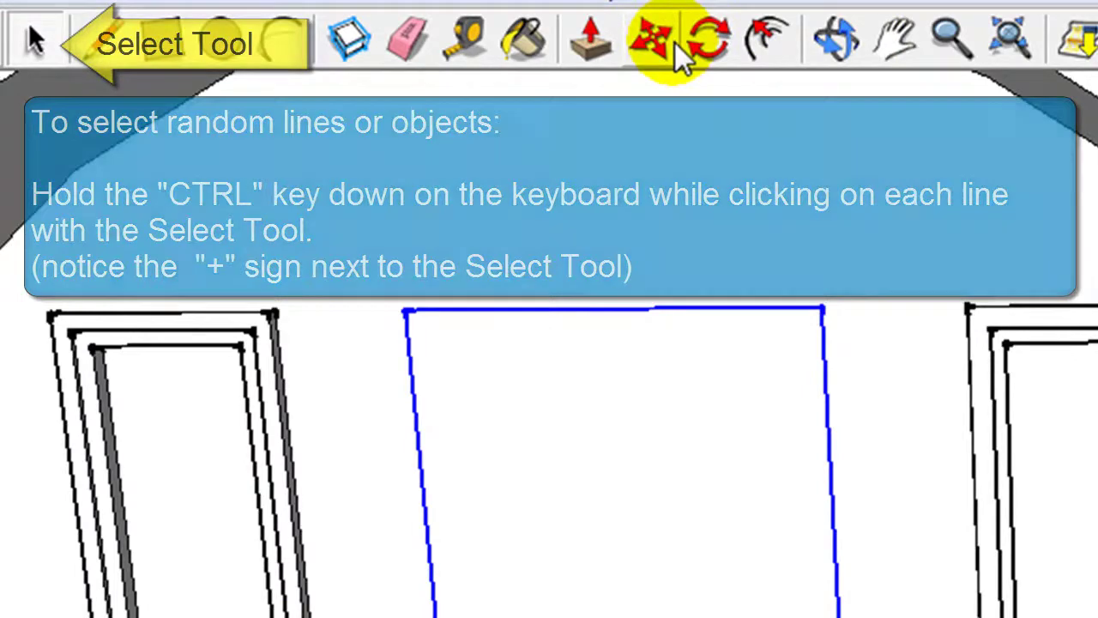
pyautogui.click(766, 39)
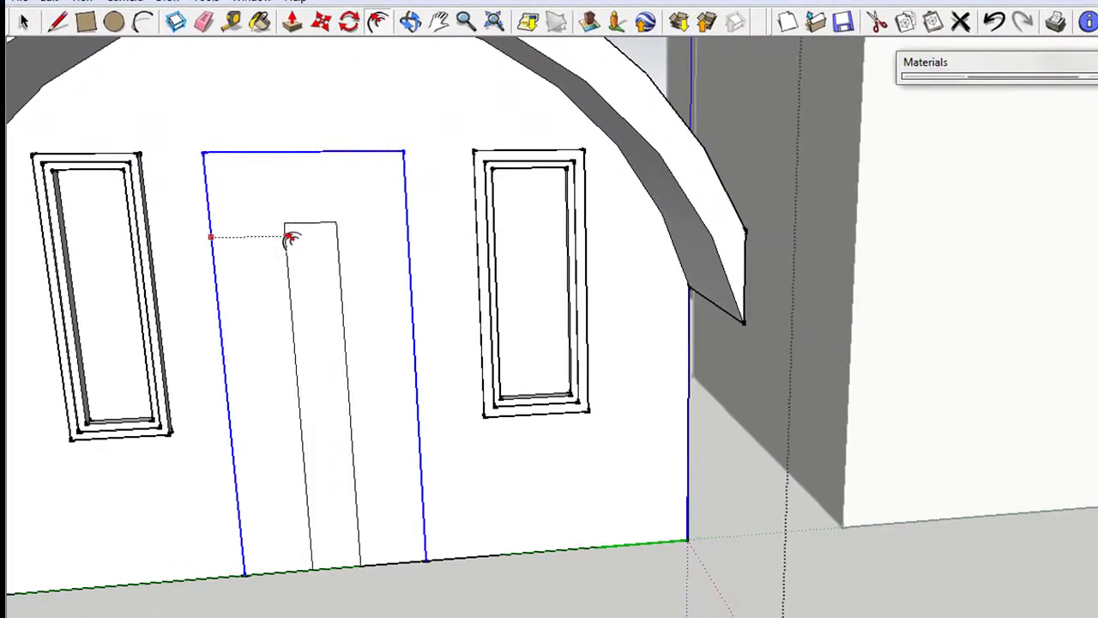
pyautogui.moveTo(291, 240); pyautogui.dragTo(236, 203)
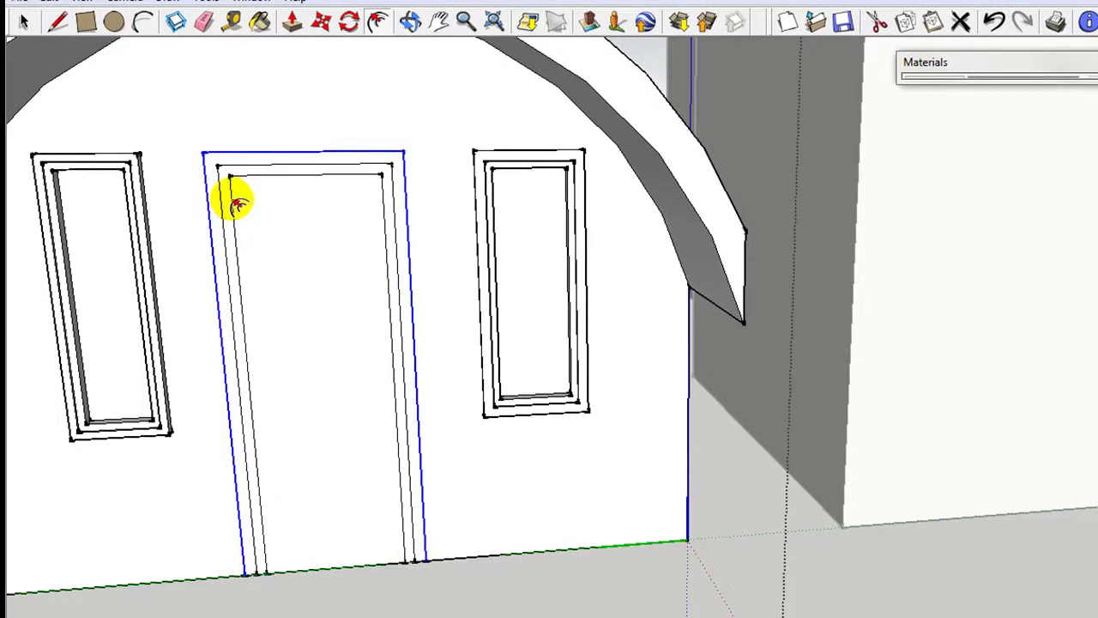
# - Push/Pull the door's outer and inner frames outward to match the depths of the window frames
pyautogui.click(291, 23)
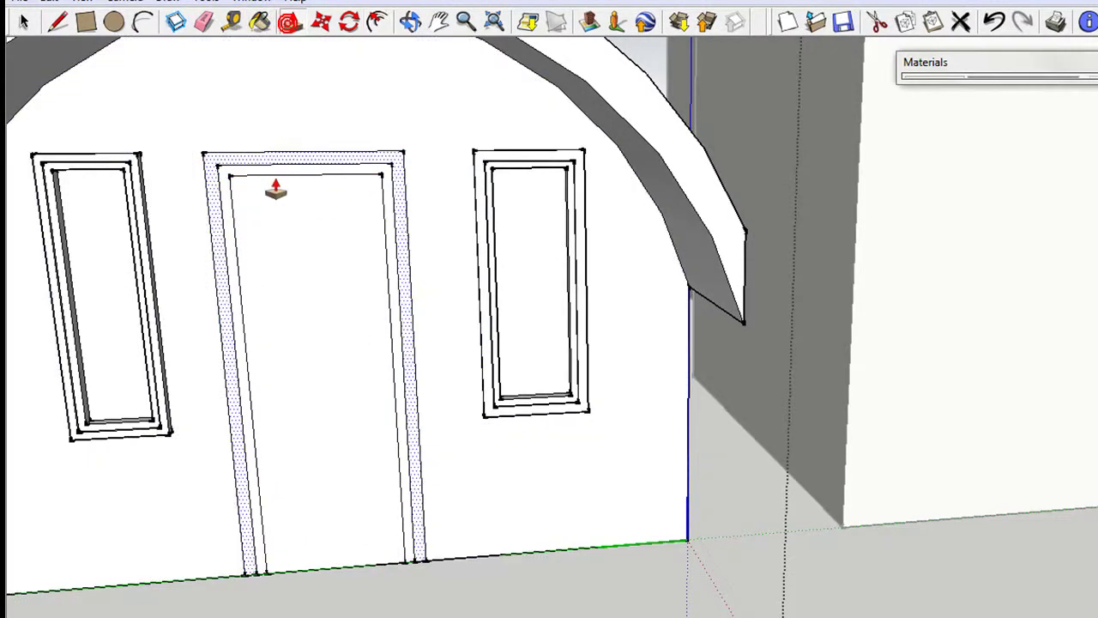
pyautogui.click(403, 184)
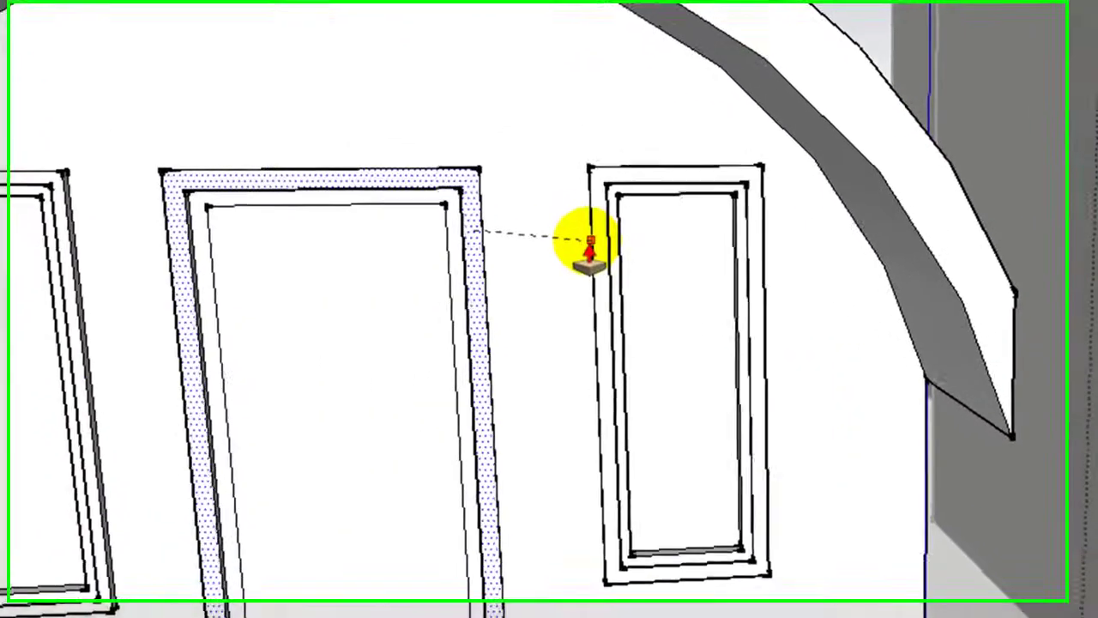
pyautogui.click(474, 197)
pyautogui.click(461, 249)
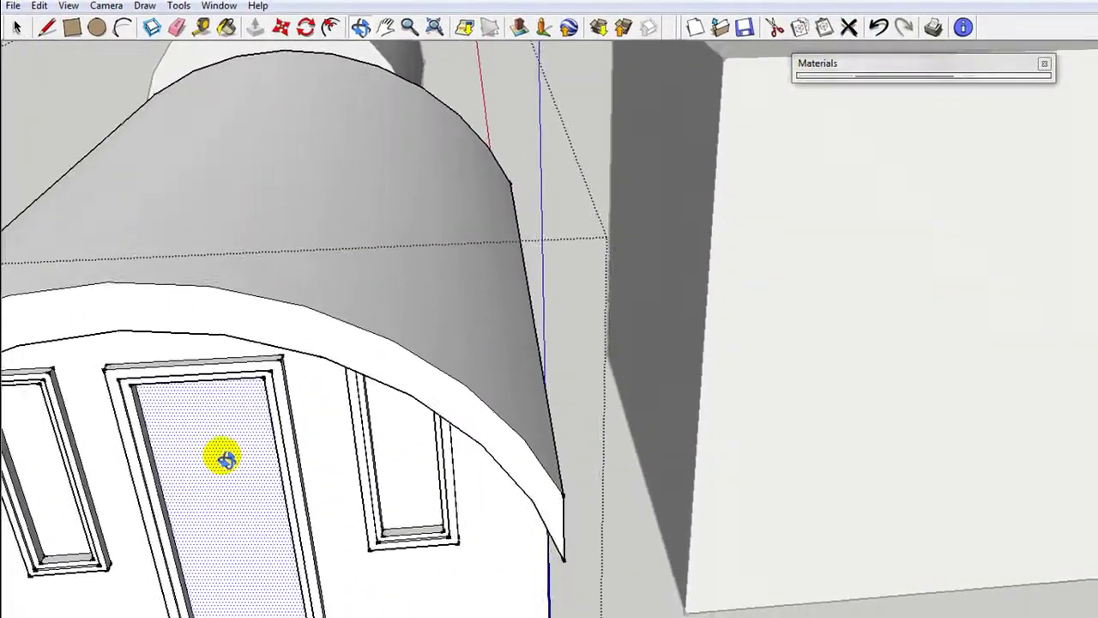
# - Offset the outline of the curved roof overhang's front face slightly inward to form a narrow border
pyautogui.moveTo(226, 460); pyautogui.dragTo(233, 420, button='middle')
pyautogui.scroll(-4, 193, 400)
pyautogui.scroll(-3, 804, 449)
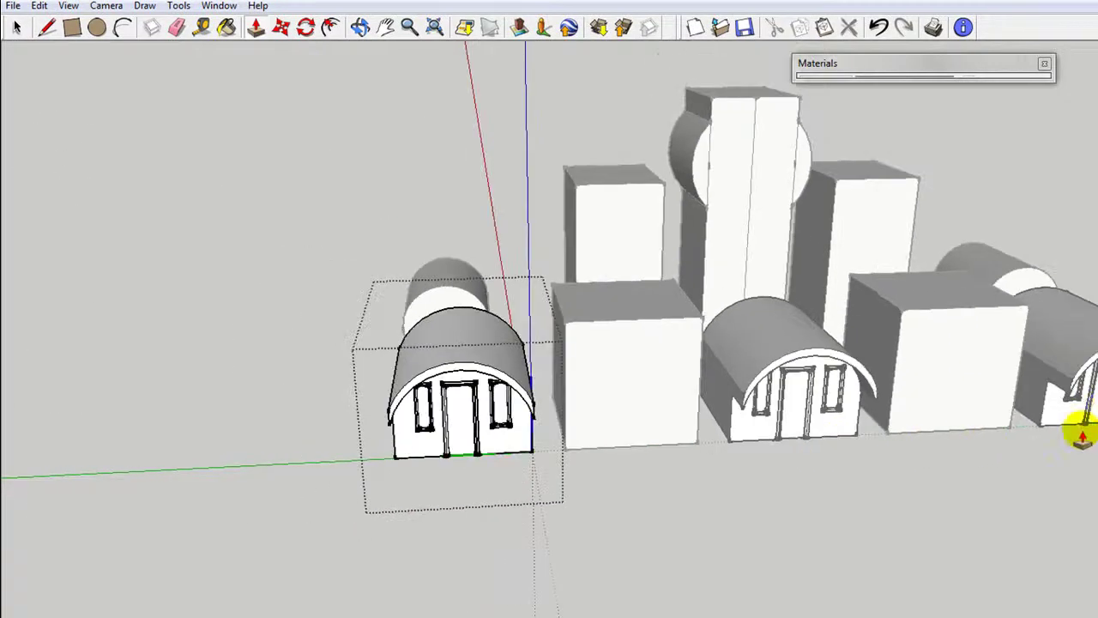
pyautogui.moveTo(935, 368)
pyautogui.mouseDown(button='middle')
pyautogui.moveTo(816, 343)
pyautogui.moveTo(912, 343)
pyautogui.moveTo(949, 355)
pyautogui.mouseUp(button='middle')
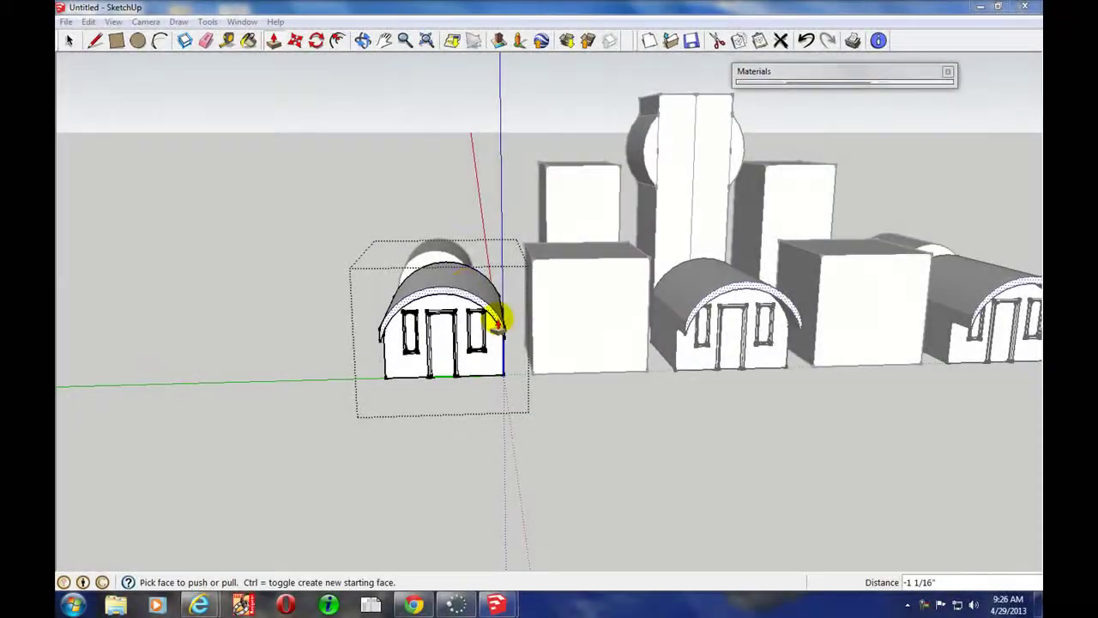
pyautogui.moveTo(460, 311); pyautogui.dragTo(441, 300, button='middle')
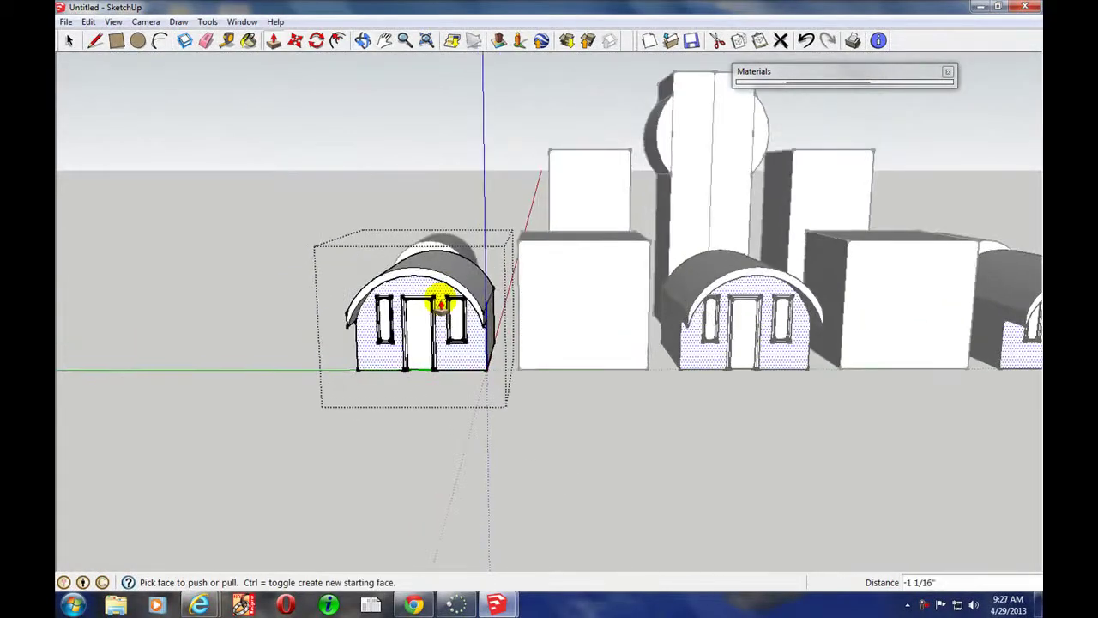
pyautogui.scroll(3, 441, 299)
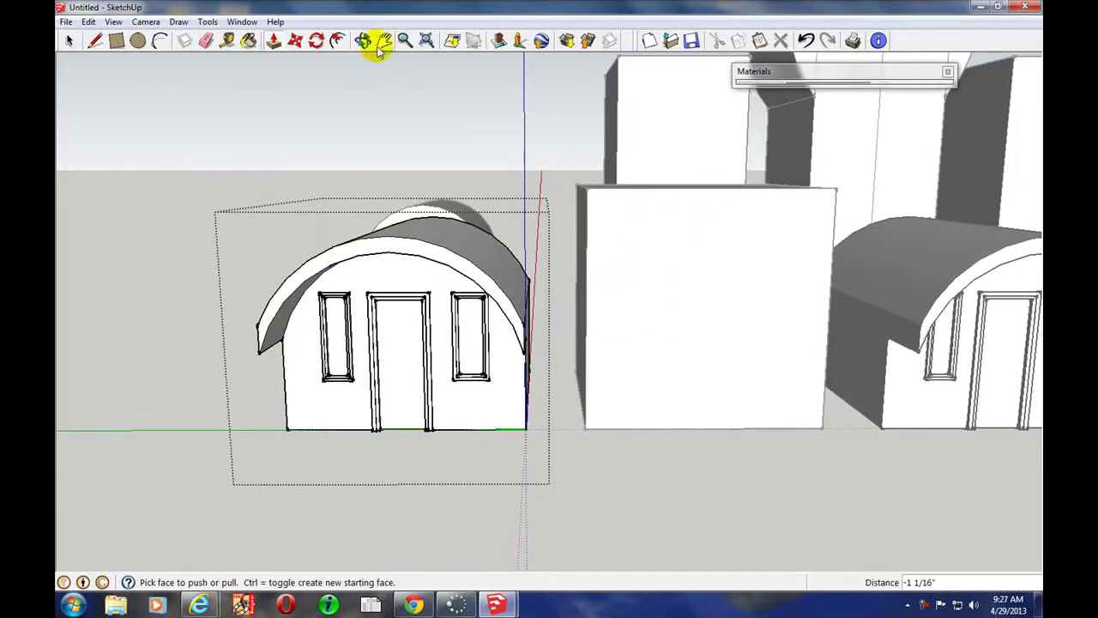
pyautogui.click(337, 40)
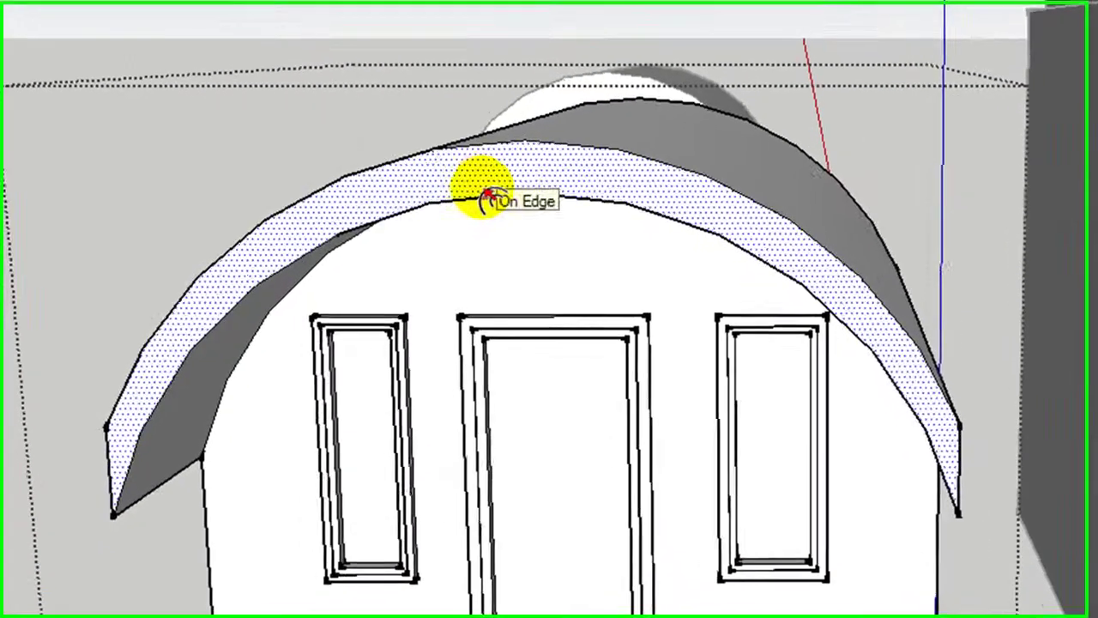
pyautogui.click(482, 187)
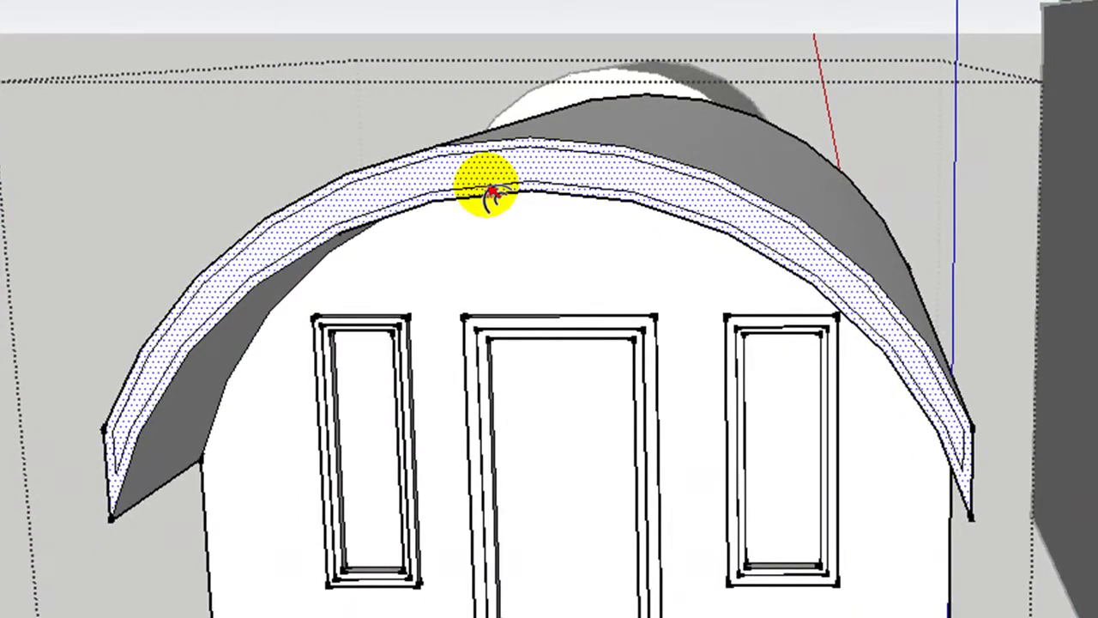
pyautogui.click(489, 188)
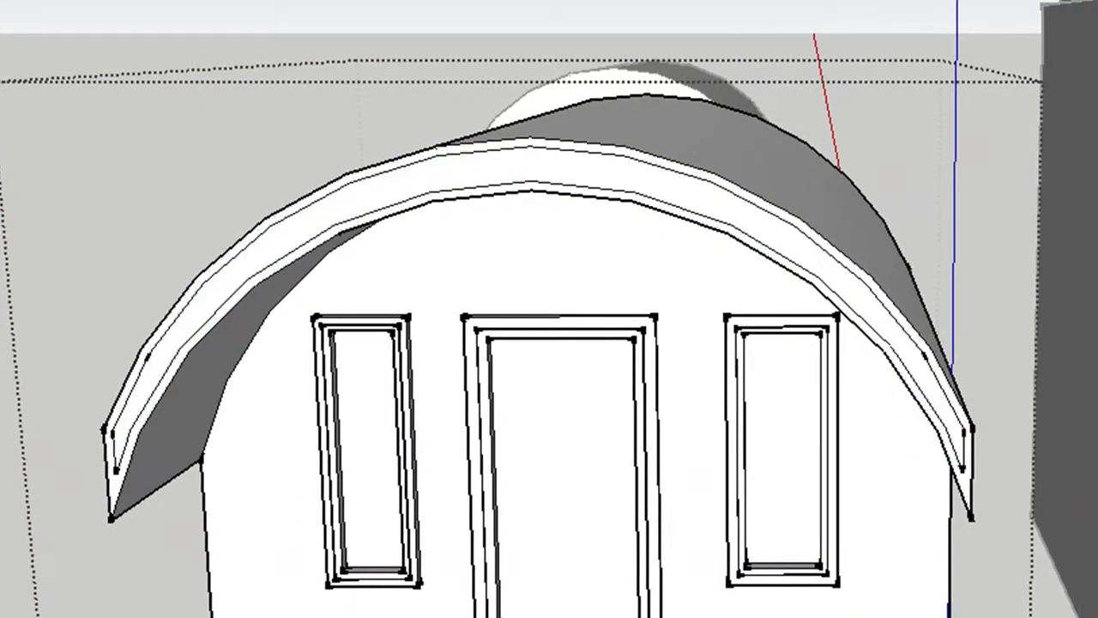
# - Push the inner band of the roof overhang's front face inward so it is recessed behind its border
pyautogui.click(710, 203)
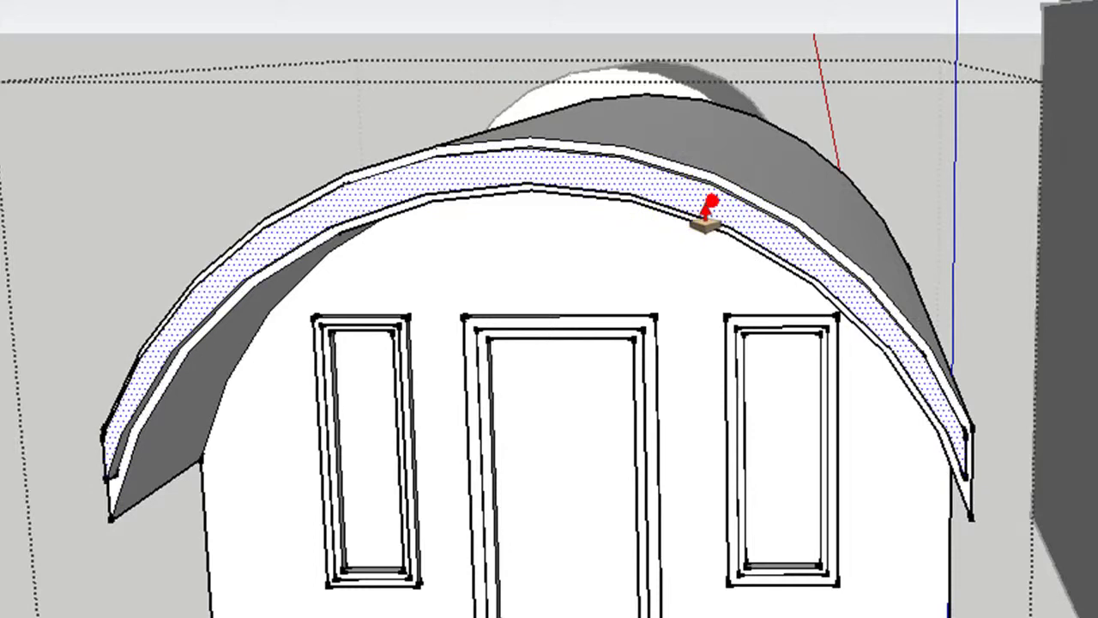
pyautogui.moveTo(706, 201)
pyautogui.mouseDown()
pyautogui.moveTo(691, 206)
pyautogui.moveTo(714, 199)
pyautogui.mouseUp()
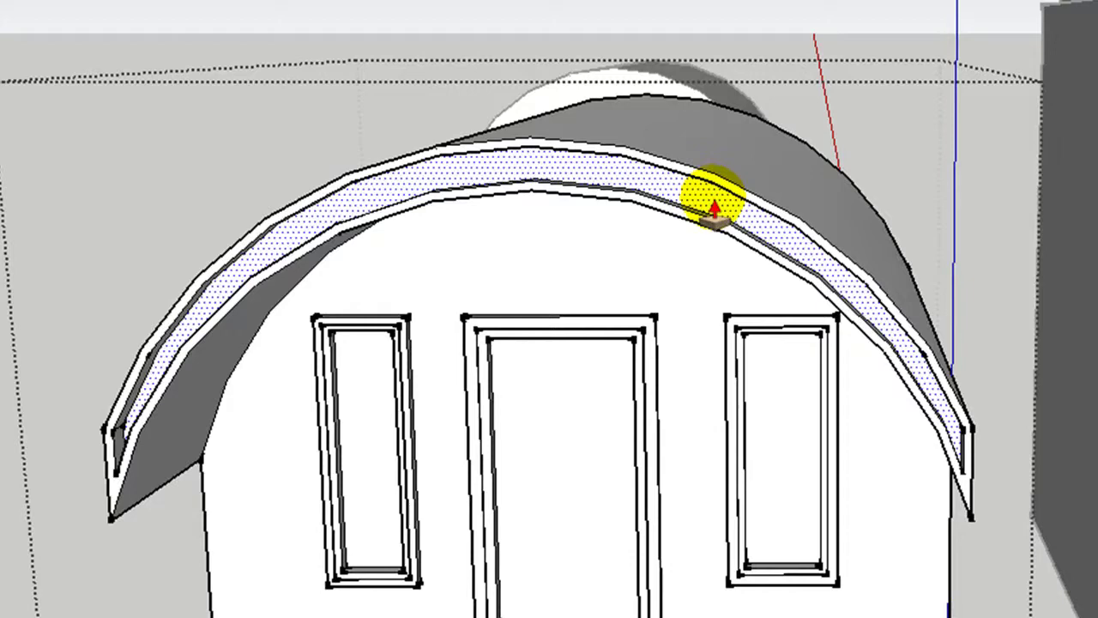
pyautogui.click(714, 201)
# - Open the plain box component beside the vaulted building for editing
pyautogui.moveTo(955, 198); pyautogui.dragTo(806, 199, button='middle')
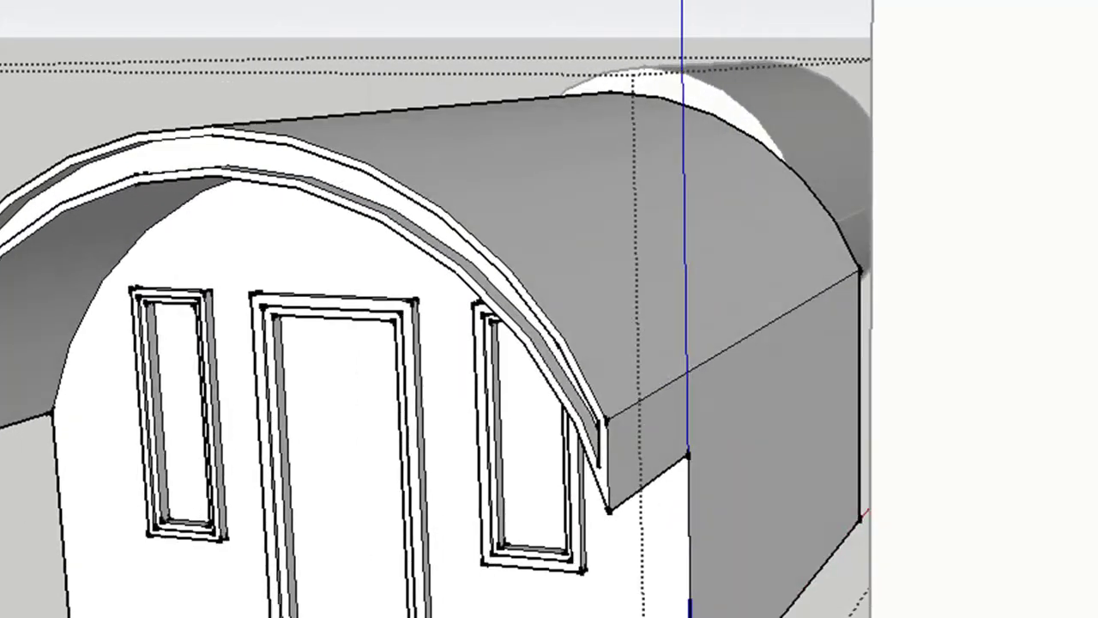
pyautogui.scroll(-4, 549, 309)
pyautogui.moveTo(1072, 353); pyautogui.dragTo(938, 380, button='middle')
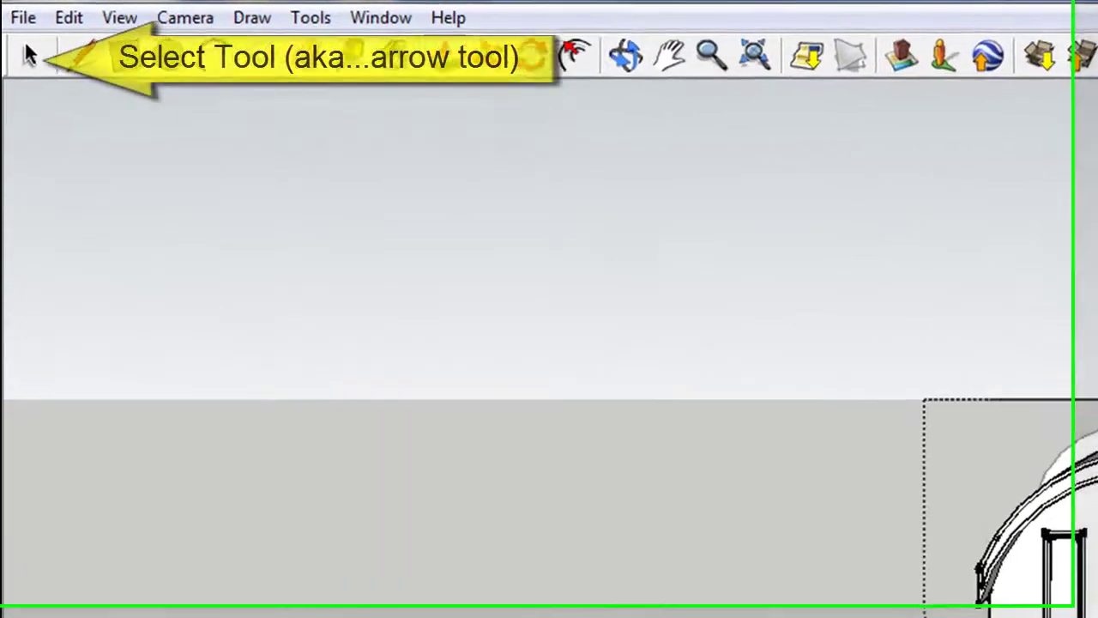
pyautogui.click(27, 54)
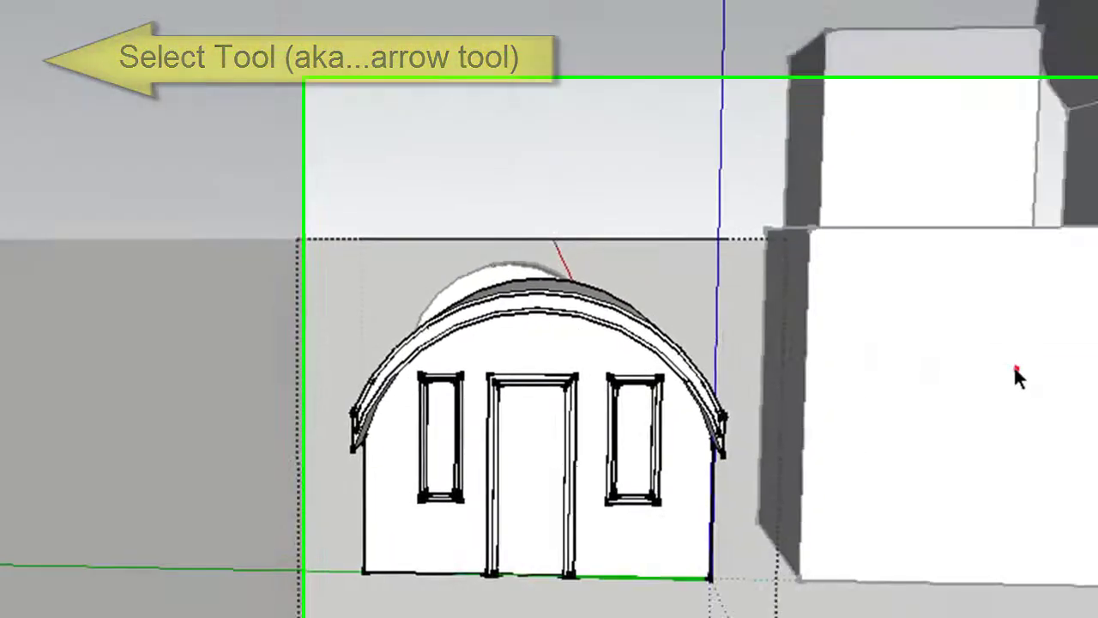
pyautogui.click(1017, 377)
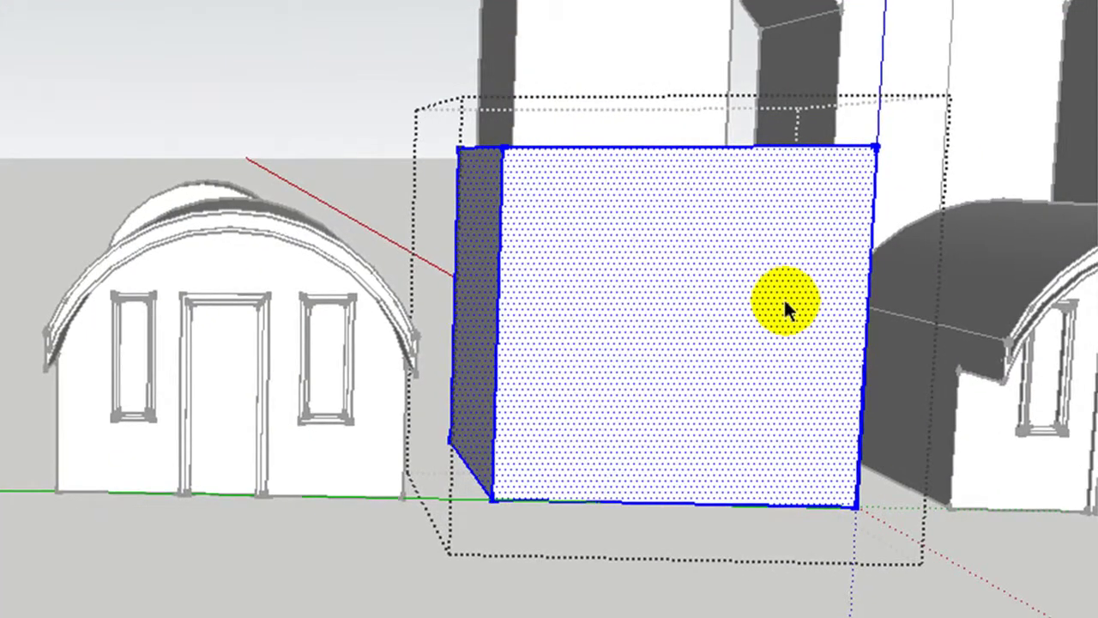
# - Place a horizontal guide across the box's front face, parallel to its top edge and about halfway down
pyautogui.scroll(8, 784, 299)
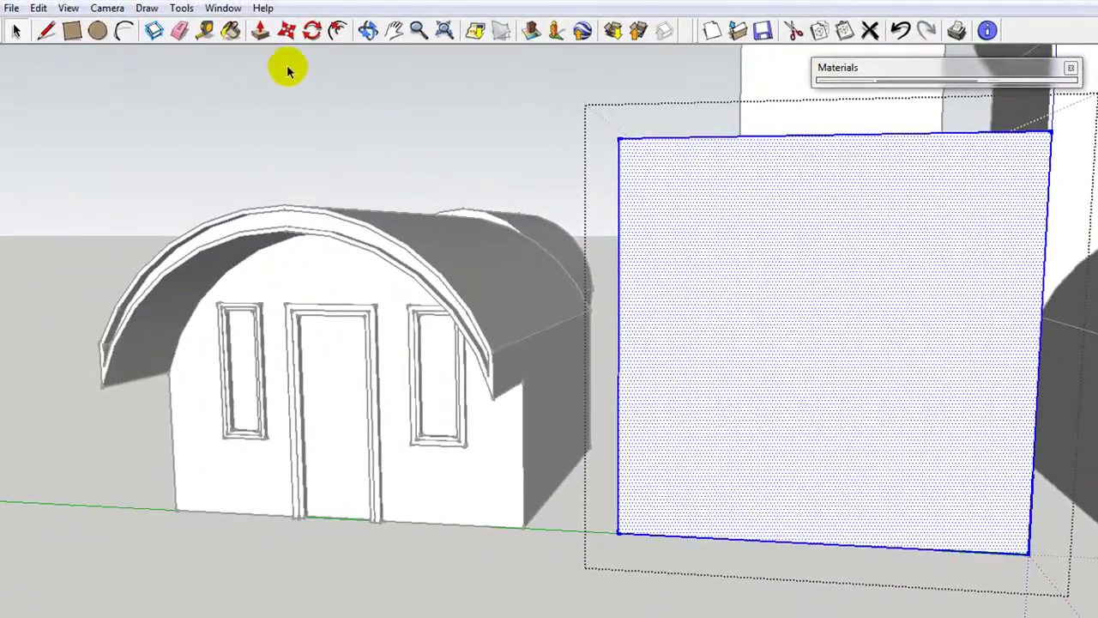
pyautogui.moveTo(495, 80); pyautogui.dragTo(481, 96, button='middle')
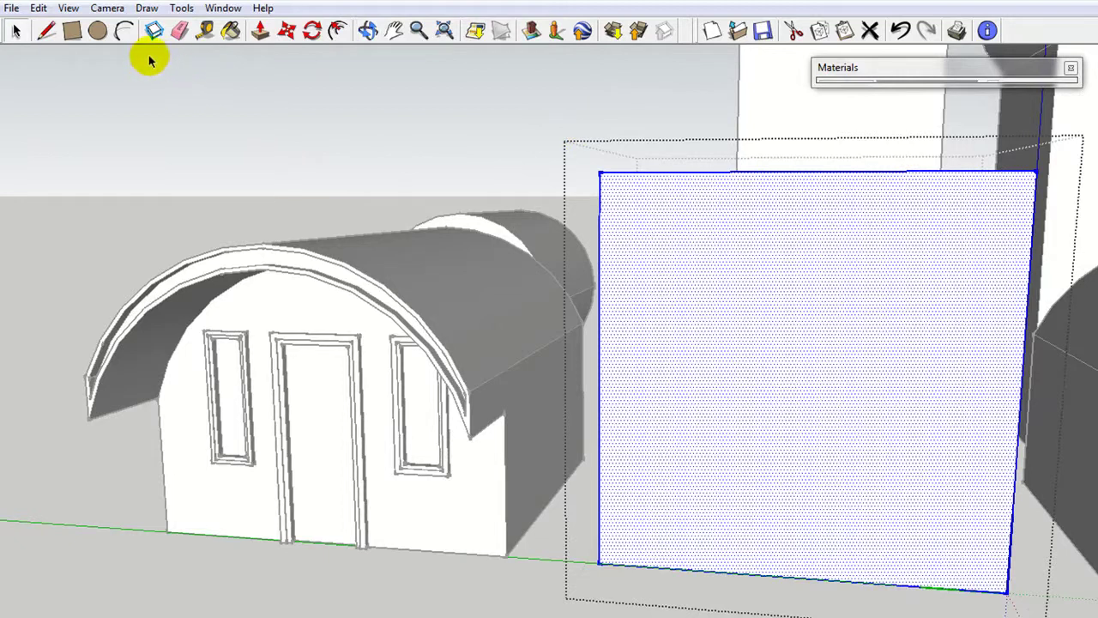
pyautogui.click(47, 32)
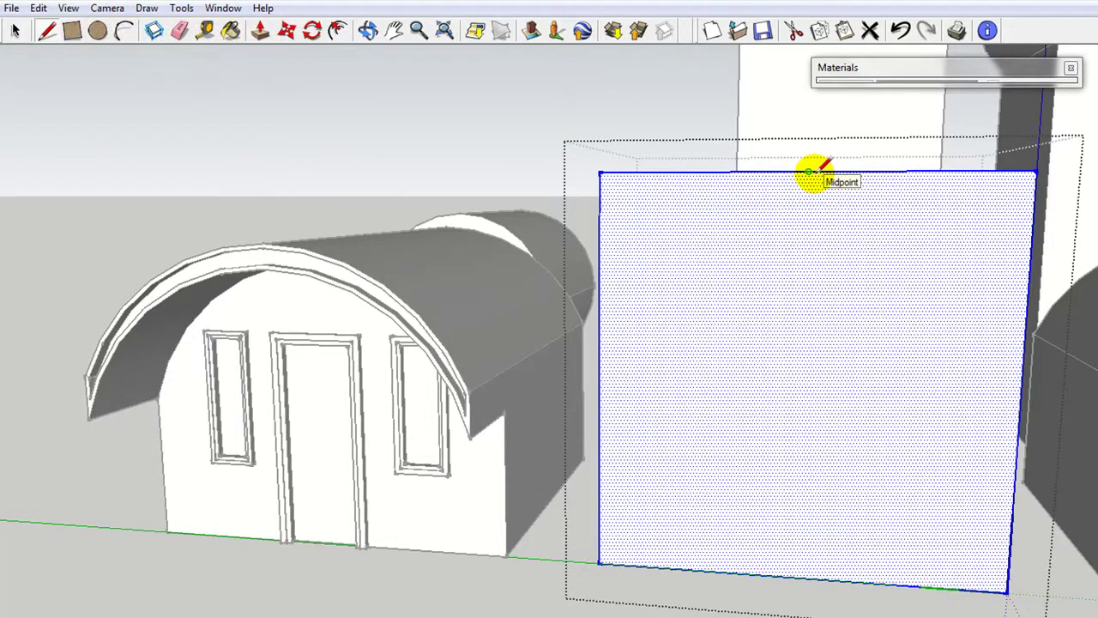
pyautogui.press('e')
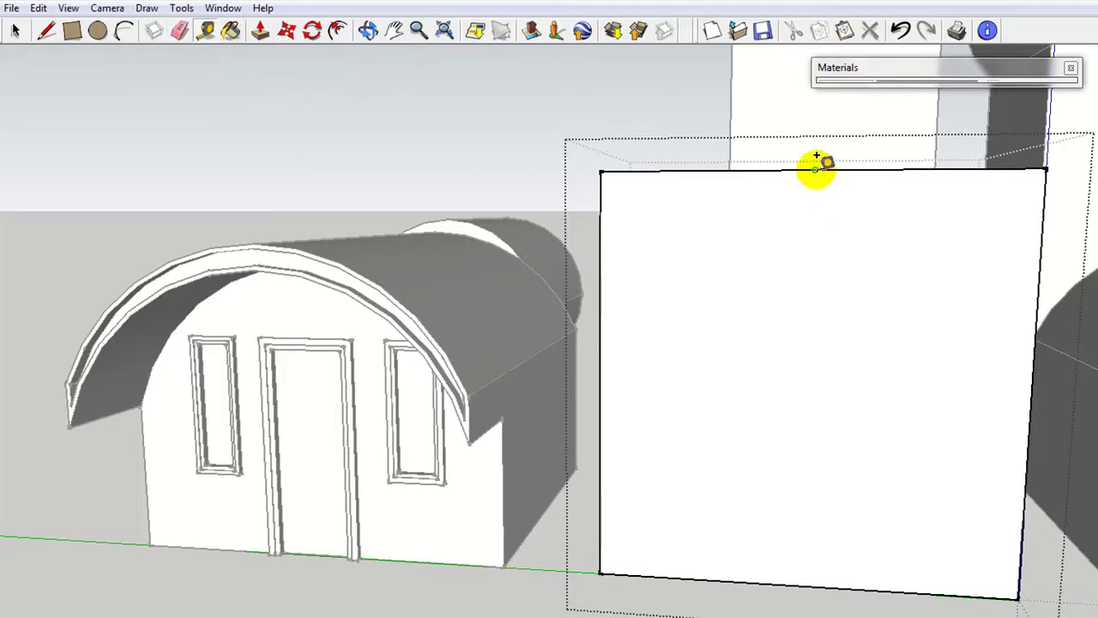
pyautogui.click(821, 301)
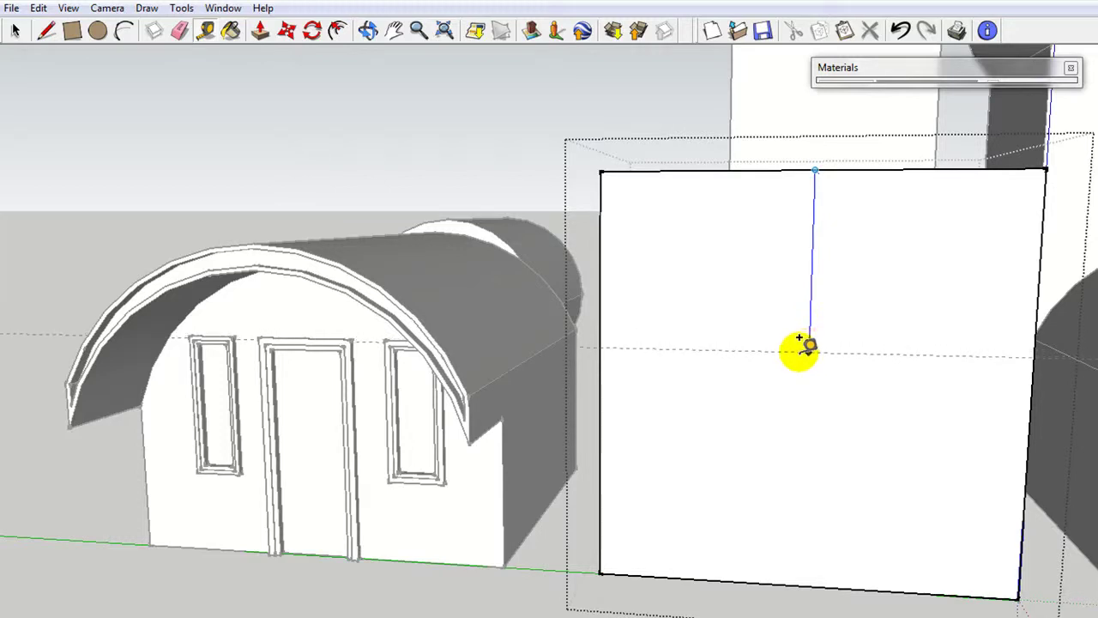
pyautogui.moveTo(799, 337); pyautogui.dragTo(811, 377)
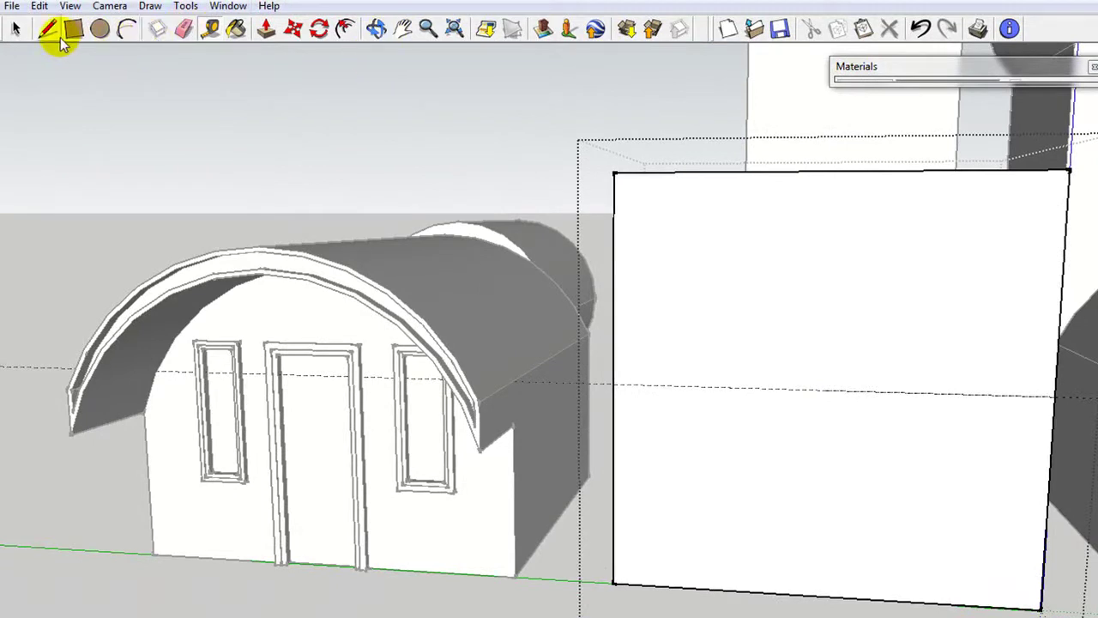
# - Draw two sloping lines from the top edge's midpoint to the guide's intersections with both side edges, forming a gable
pyautogui.click(833, 173)
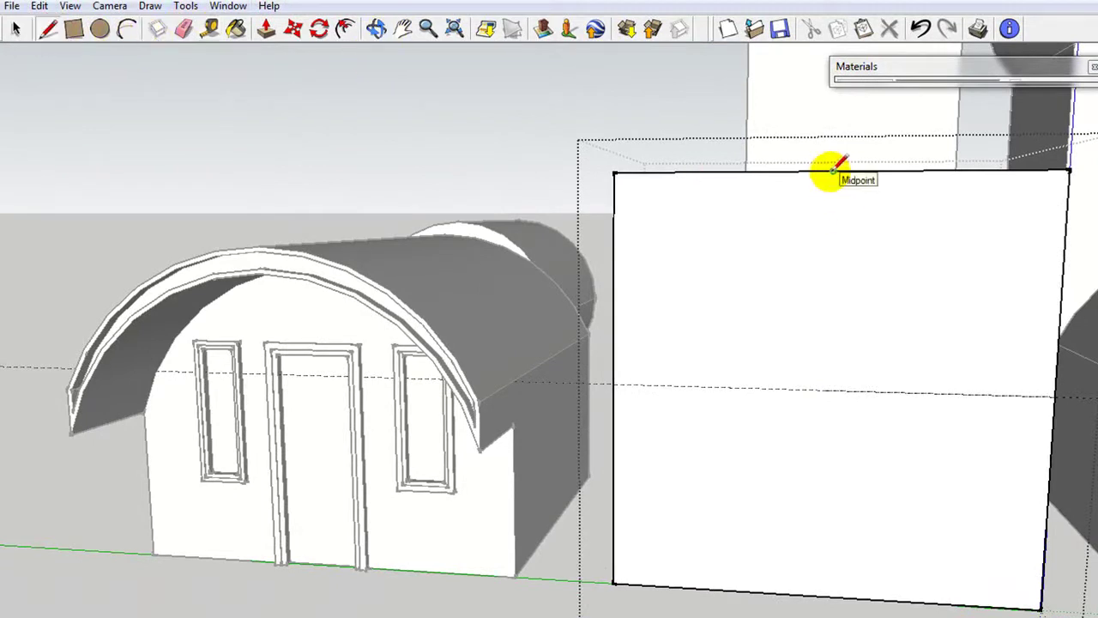
pyautogui.click(619, 382)
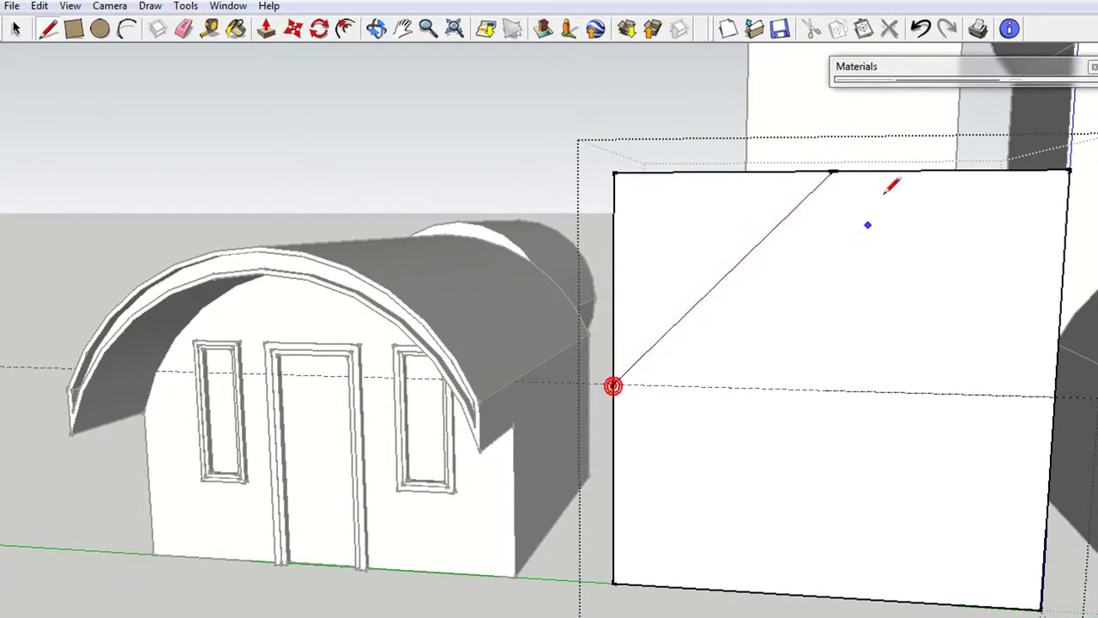
pyautogui.click(832, 171)
pyautogui.click(1053, 397)
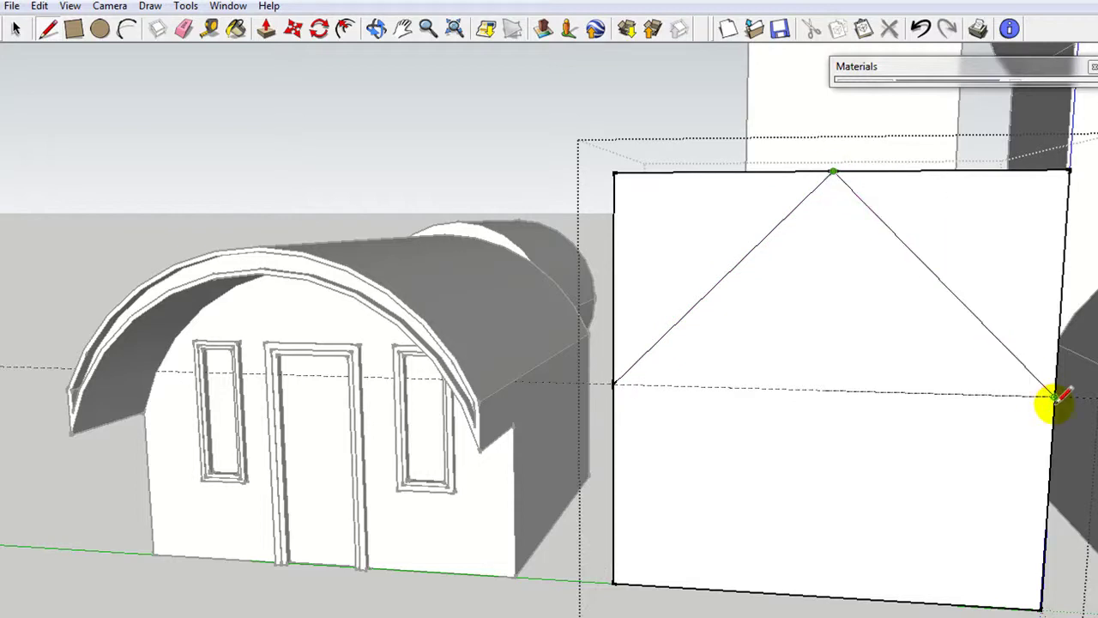
# - Push both upper corner triangles beside the gable lines back through the box's full depth to form the pitched roof
pyautogui.click(267, 28)
pyautogui.moveTo(676, 135); pyautogui.dragTo(662, 372, button='middle')
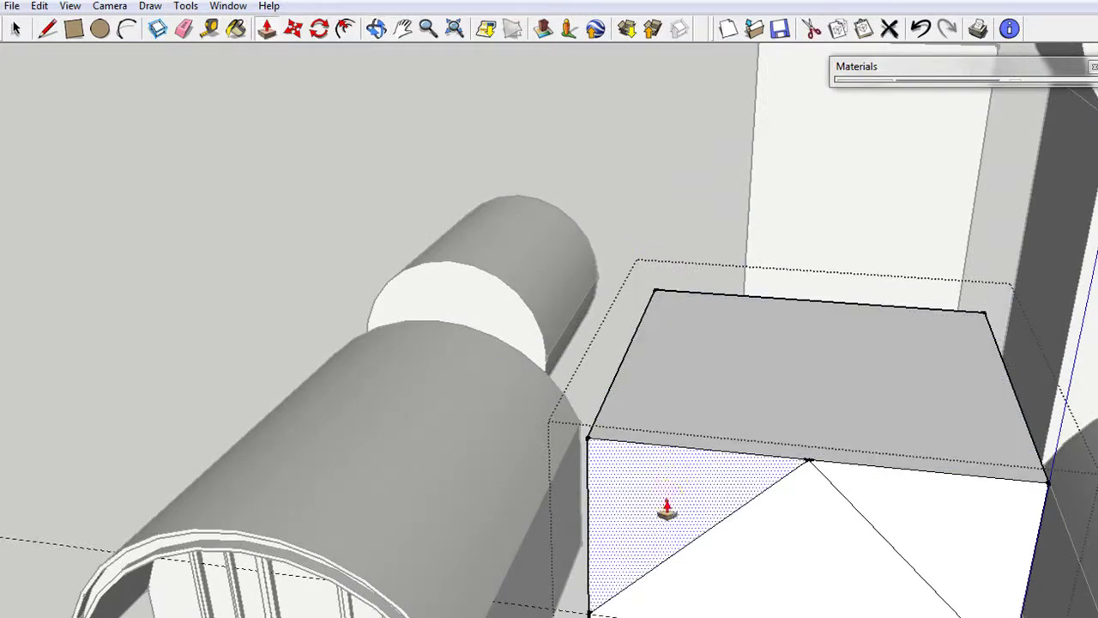
pyautogui.moveTo(666, 500); pyautogui.dragTo(701, 439)
pyautogui.click(763, 347)
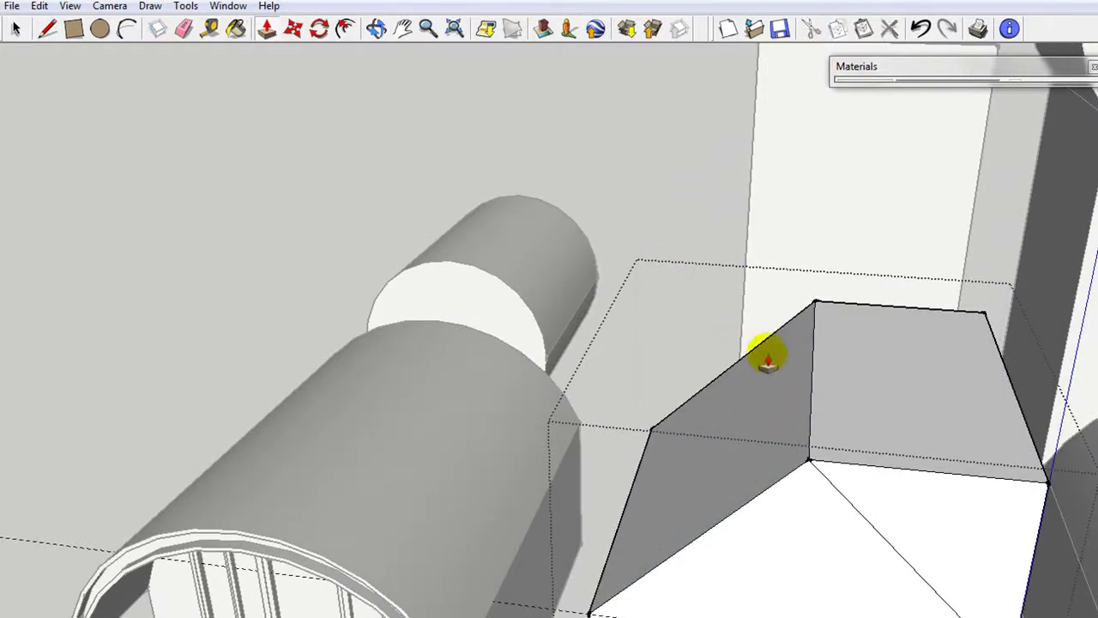
pyautogui.moveTo(963, 525); pyautogui.dragTo(892, 347)
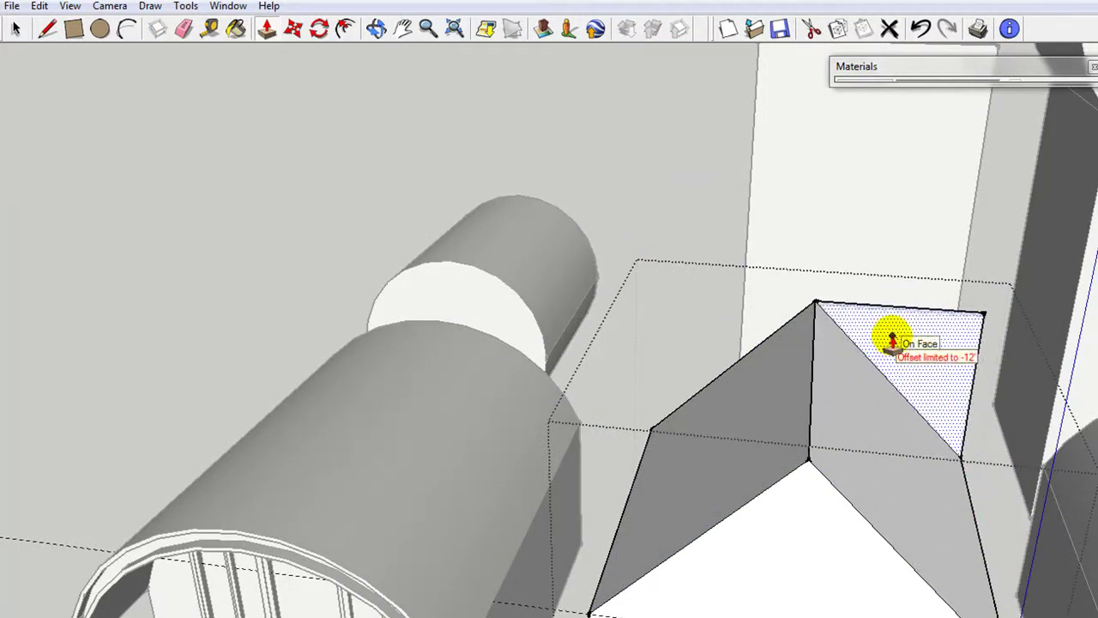
pyautogui.click(892, 341)
# - Erase the horizontal guide on the house front and draw a line joining the gable's two lower corners
pyautogui.scroll(-3, 928, 475)
pyautogui.moveTo(1002, 571); pyautogui.dragTo(850, 398, button='middle')
pyautogui.scroll(-2, 850, 398)
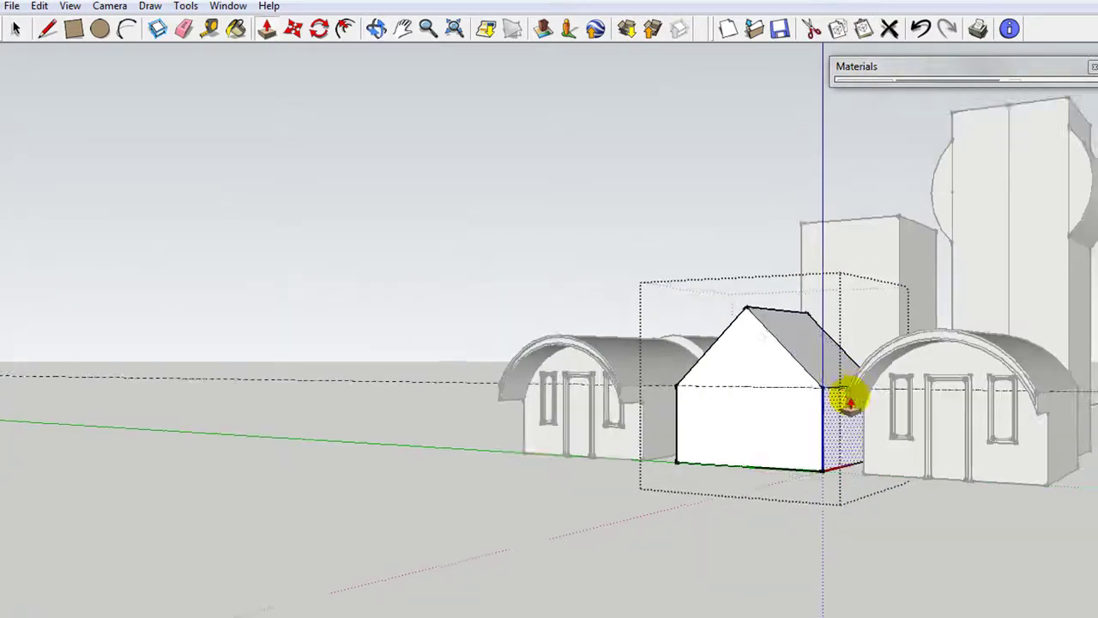
pyautogui.scroll(-2, 850, 398)
pyautogui.moveTo(776, 413); pyautogui.dragTo(976, 424, button='middle')
pyautogui.scroll(3, 815, 404)
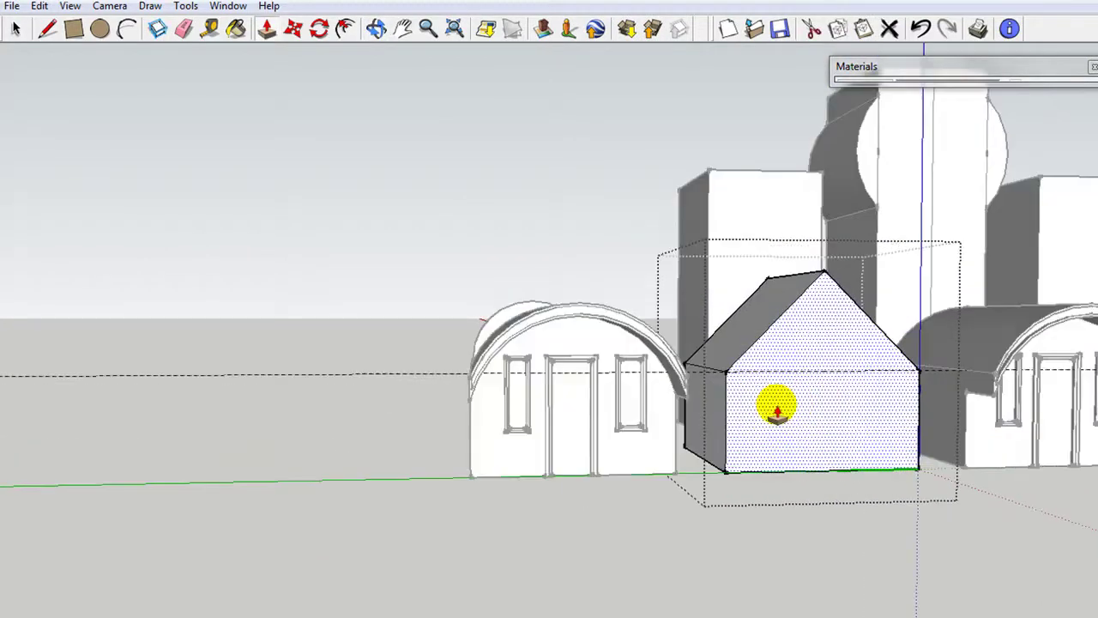
pyautogui.scroll(3, 856, 389)
pyautogui.moveTo(860, 385); pyautogui.dragTo(820, 367, button='middle')
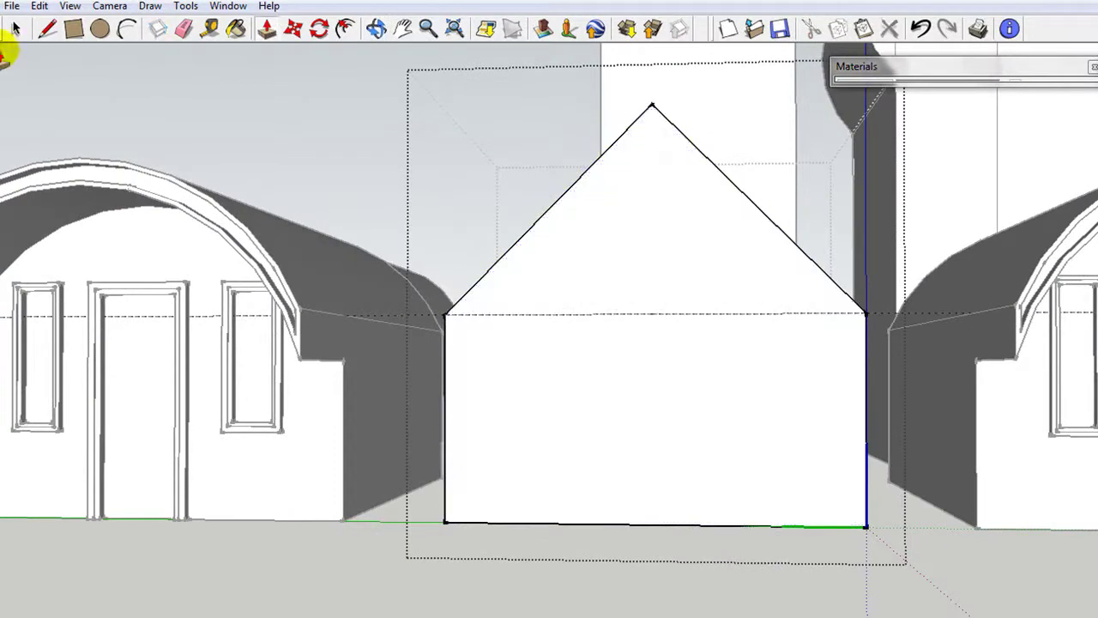
pyautogui.click(48, 28)
pyautogui.scroll(3, 471, 325)
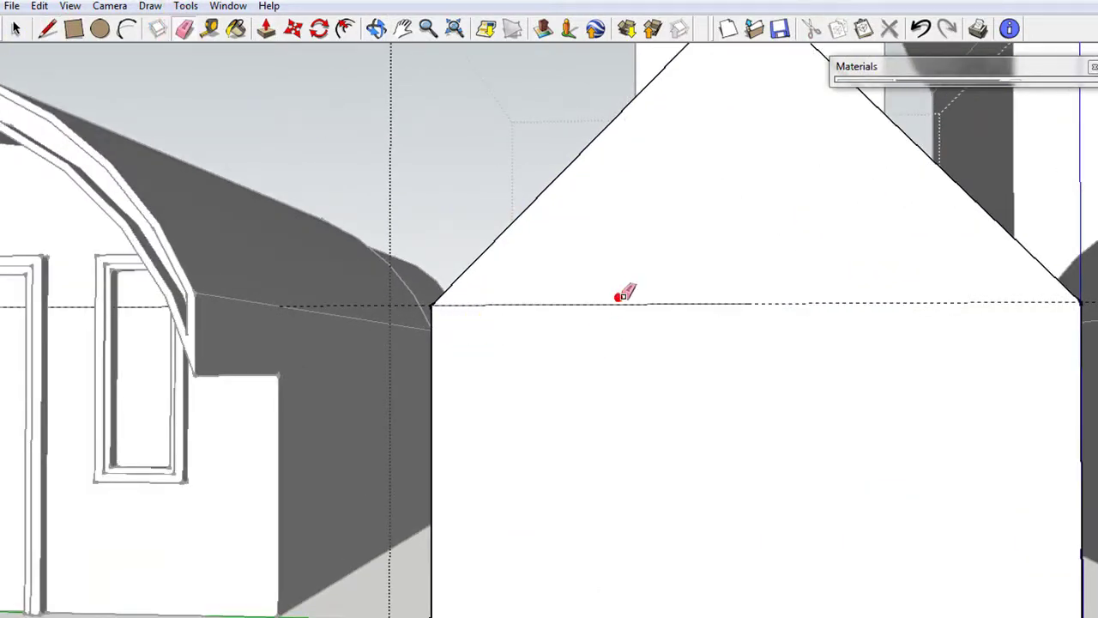
pyautogui.click(620, 300)
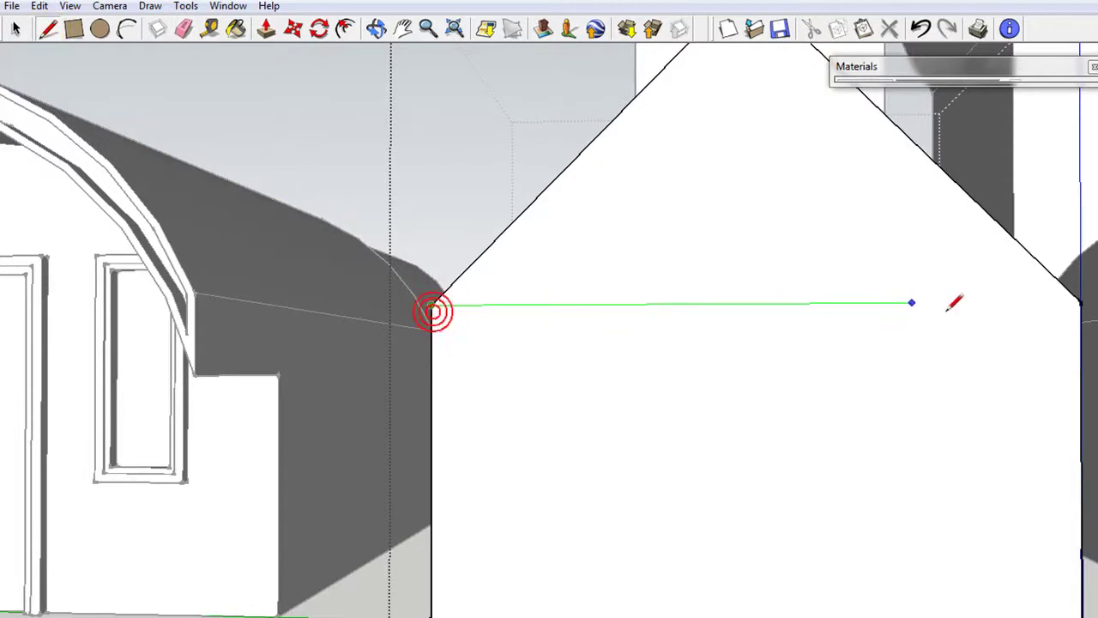
pyautogui.click(1078, 302)
# - Draw a tall door rectangle near the middle of the front wall, rising from its bottom edge
pyautogui.moveTo(934, 299)
pyautogui.mouseDown(button='middle')
pyautogui.moveTo(806, 326)
pyautogui.moveTo(694, 326)
pyautogui.moveTo(858, 350)
pyautogui.mouseUp(button='middle')
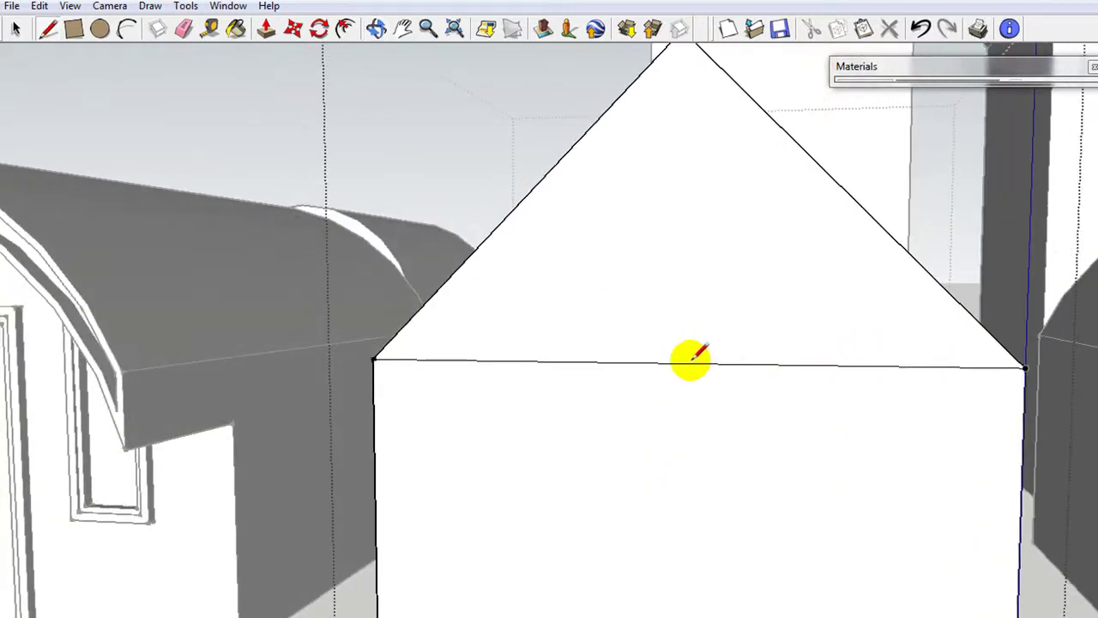
pyautogui.scroll(-3, 683, 362)
pyautogui.moveTo(689, 360)
pyautogui.mouseDown(button='middle')
pyautogui.moveTo(802, 350)
pyautogui.moveTo(730, 331)
pyautogui.mouseUp(button='middle')
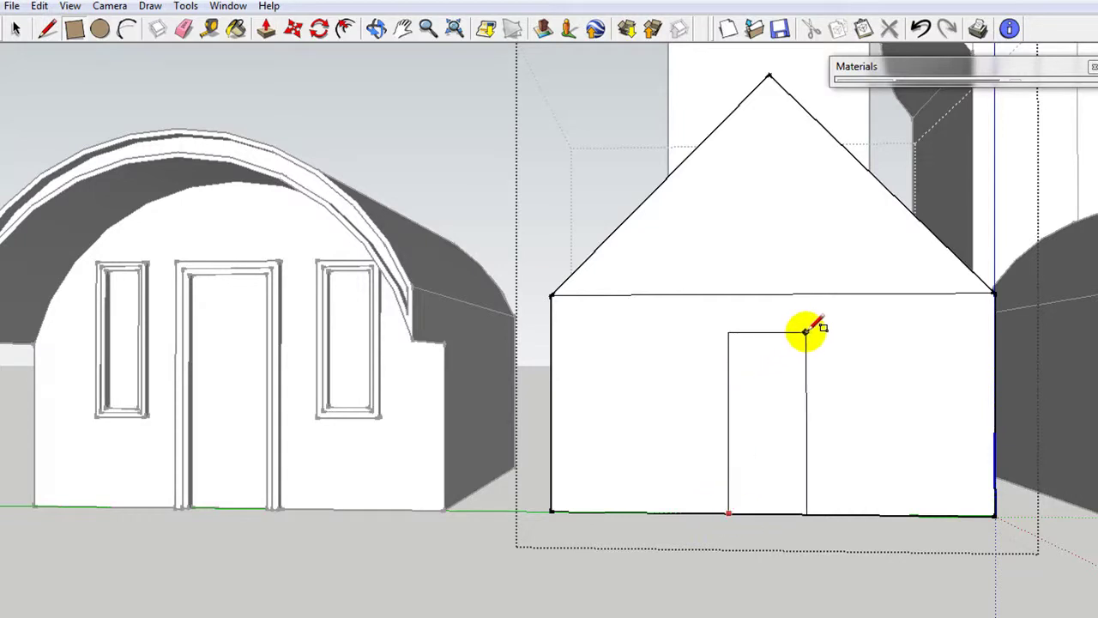
pyautogui.click(809, 327)
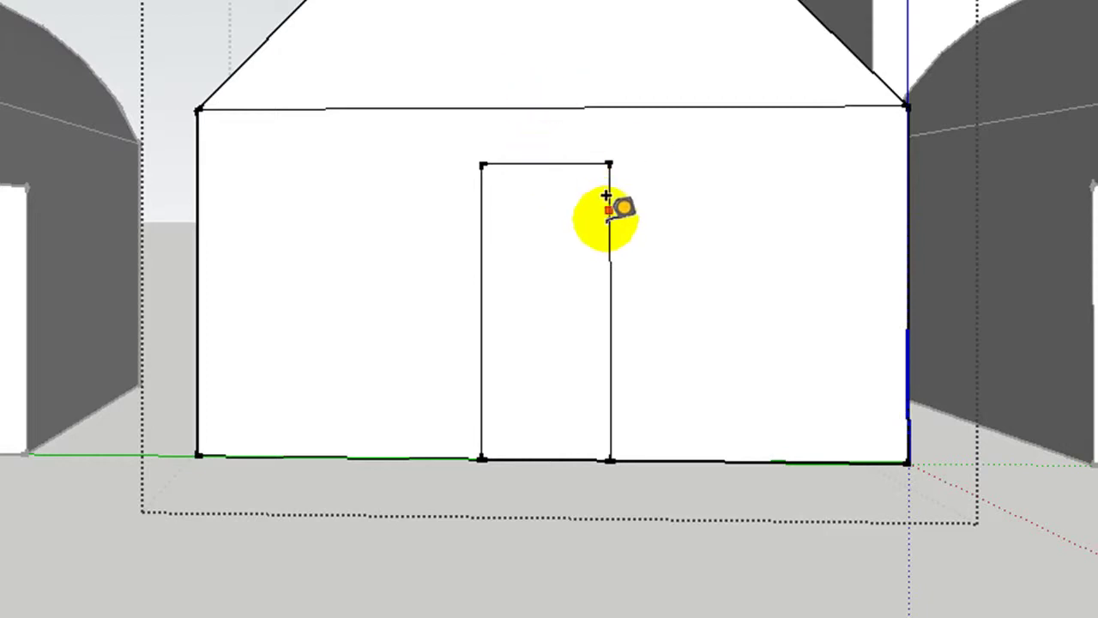
# - Place one vertical guide on each side of the door, offset from the door's side edges by a similar distance
pyautogui.click(613, 311)
pyautogui.moveTo(610, 310); pyautogui.dragTo(735, 310)
pyautogui.click(735, 311)
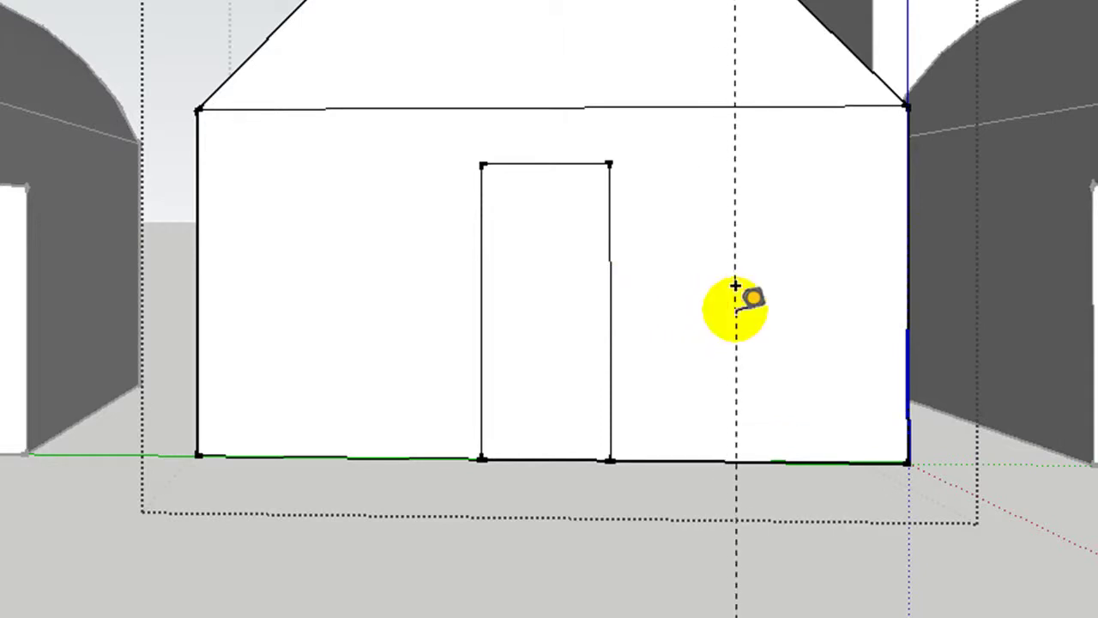
pyautogui.click(482, 308)
pyautogui.click(367, 309)
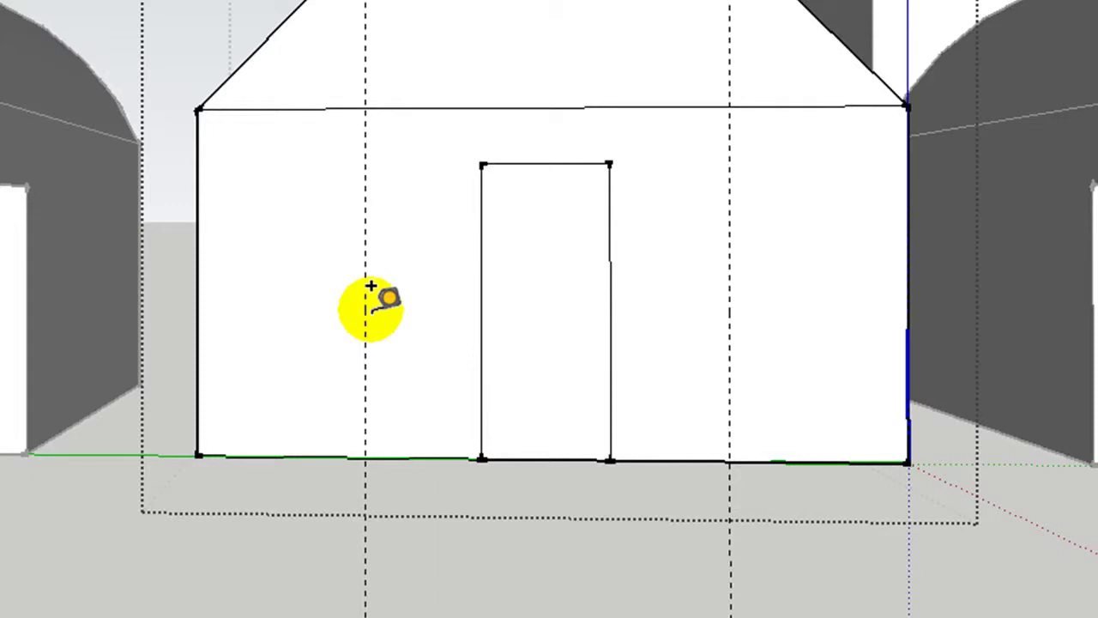
# - Place horizontal guides across the front wall at the door's top edge and at the midpoint of the door's height
pyautogui.scroll(2, 549, 190)
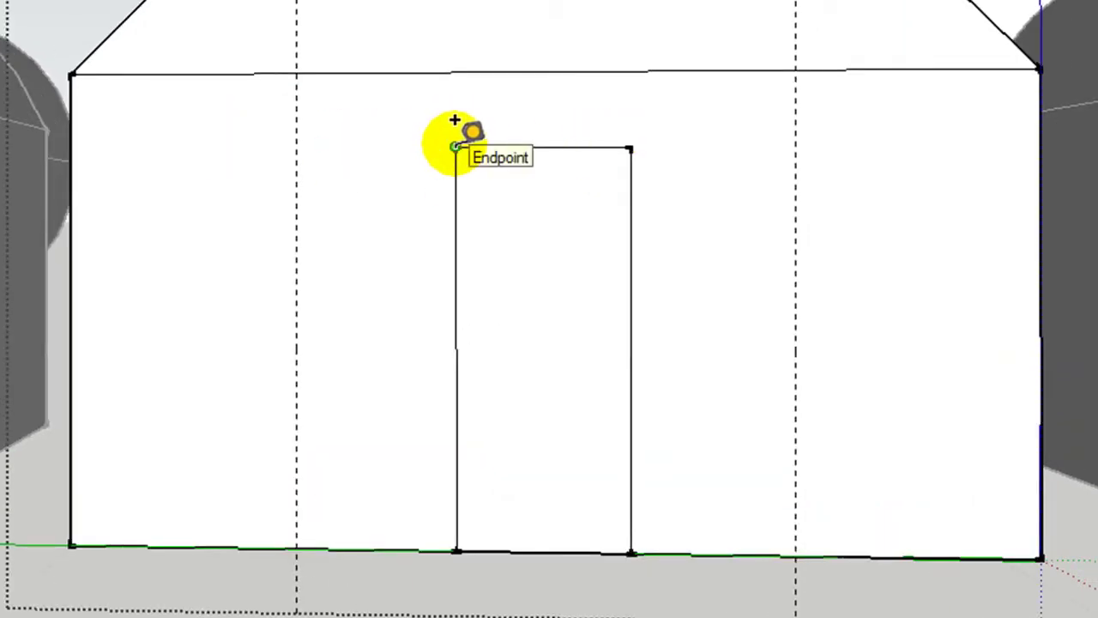
pyautogui.click(542, 550)
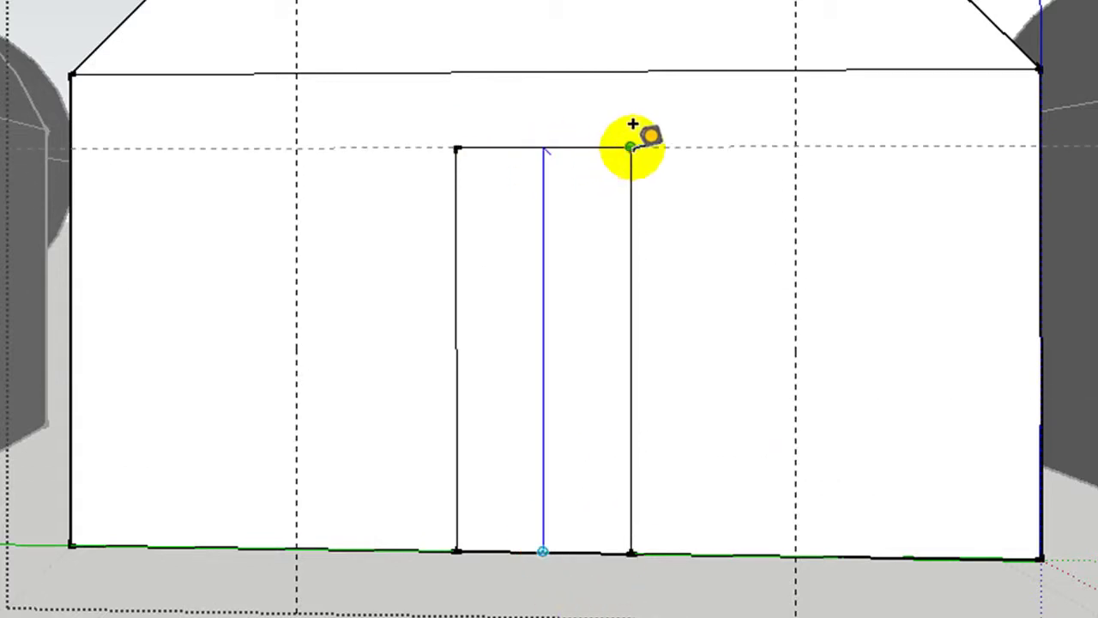
pyautogui.click(631, 146)
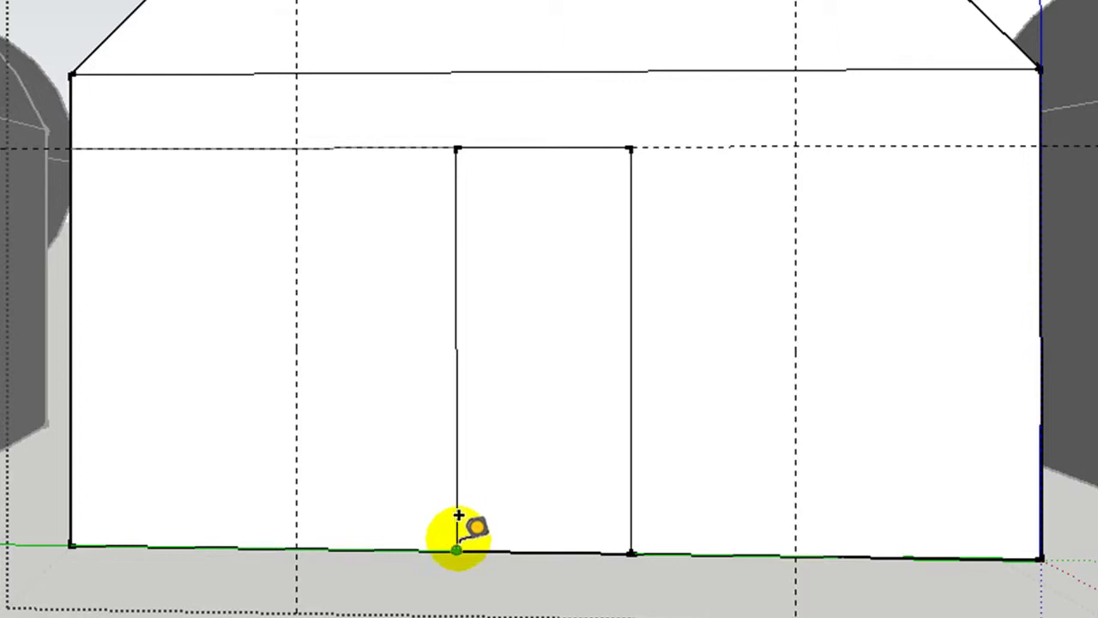
pyautogui.click(375, 548)
pyautogui.click(375, 348)
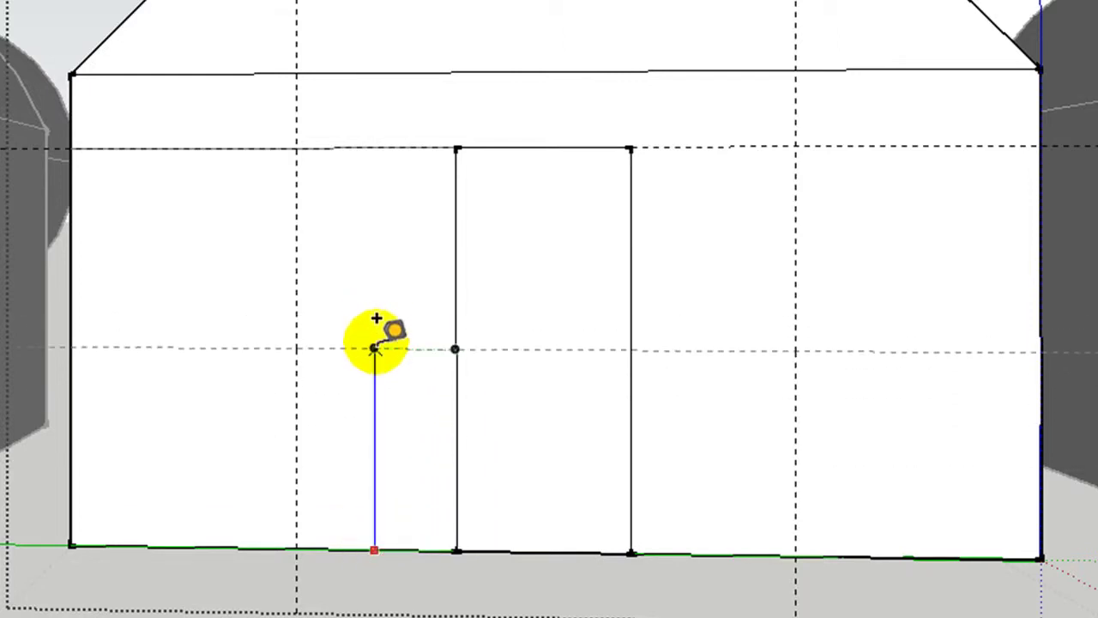
pyautogui.click(662, 338)
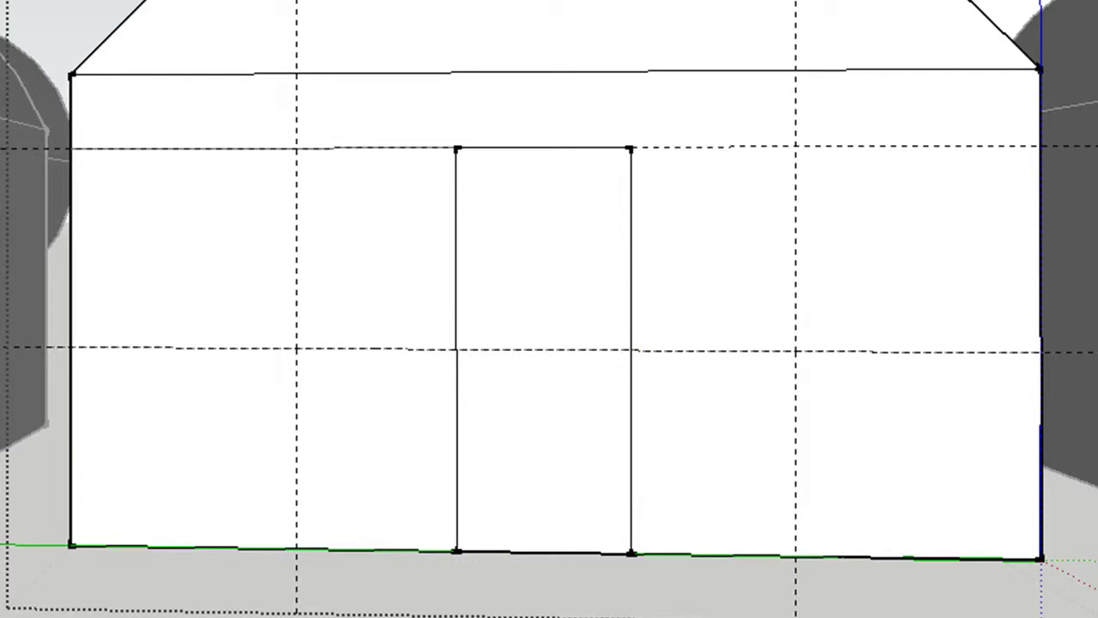
# - Draw a golden-section window rectangle on each side of the door, outward from the vertical guide and between the two horizontal guides
pyautogui.scroll(1, 309, 191)
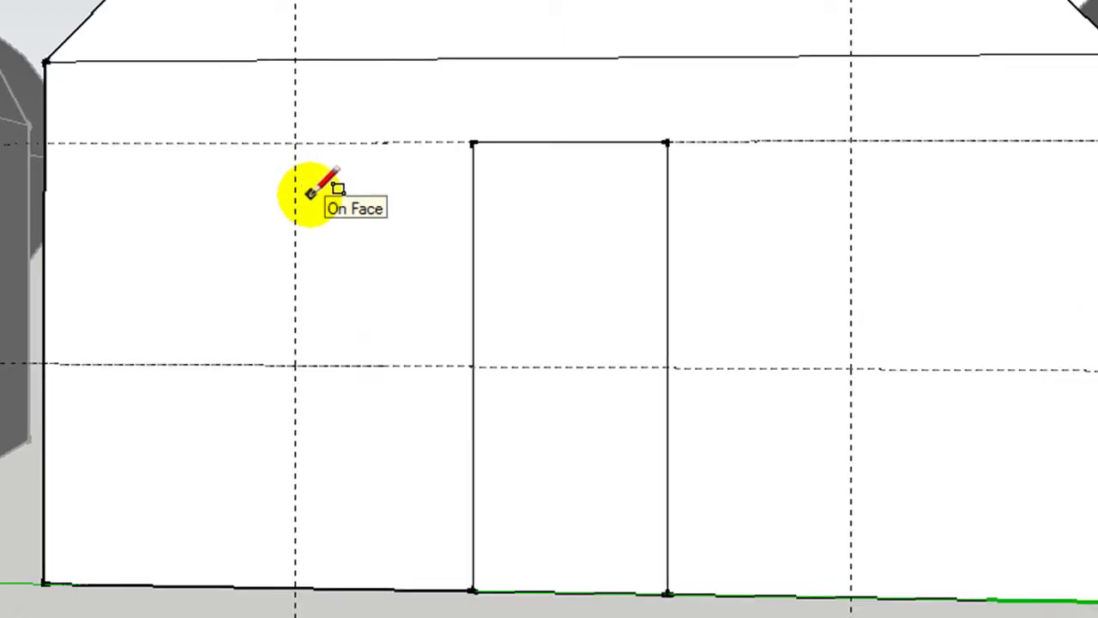
pyautogui.click(294, 143)
pyautogui.moveTo(294, 144); pyautogui.dragTo(161, 360)
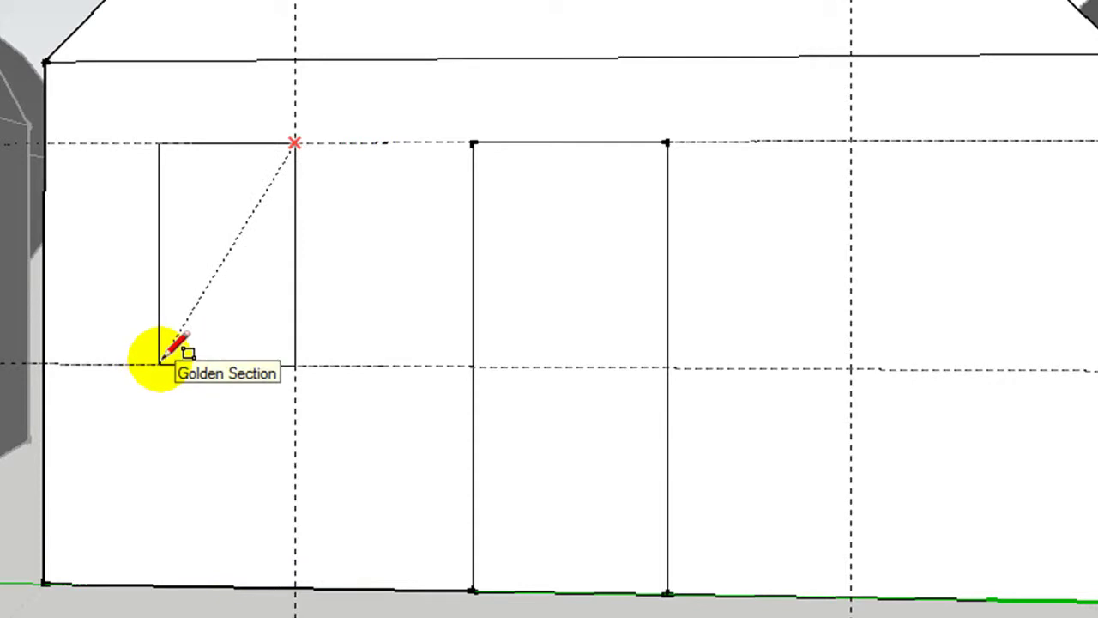
pyautogui.moveTo(160, 361); pyautogui.dragTo(159, 365)
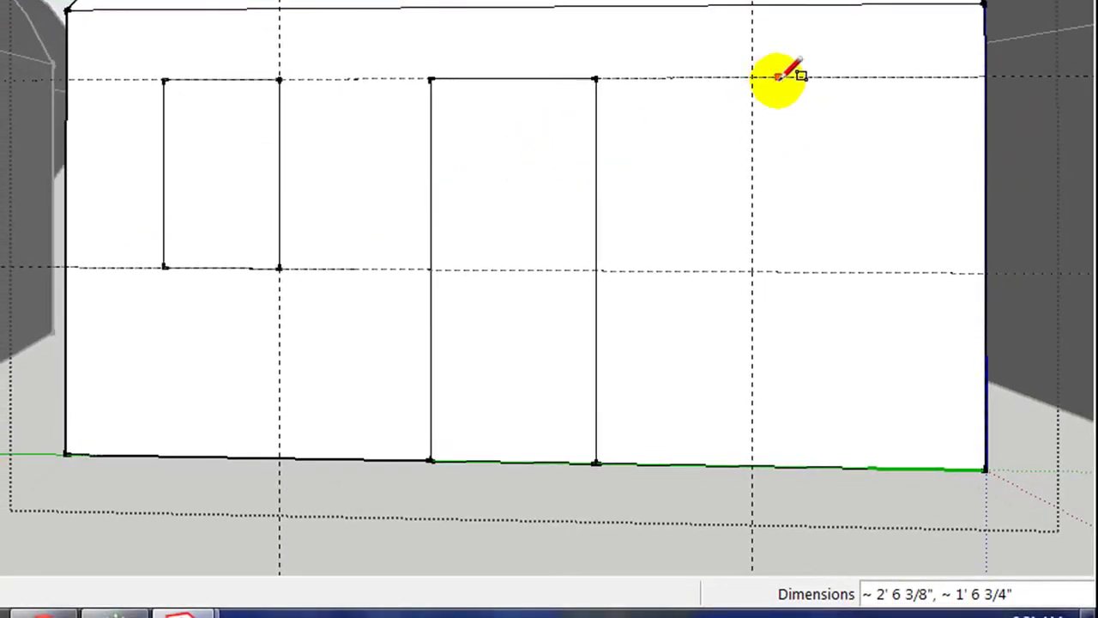
pyautogui.click(752, 77)
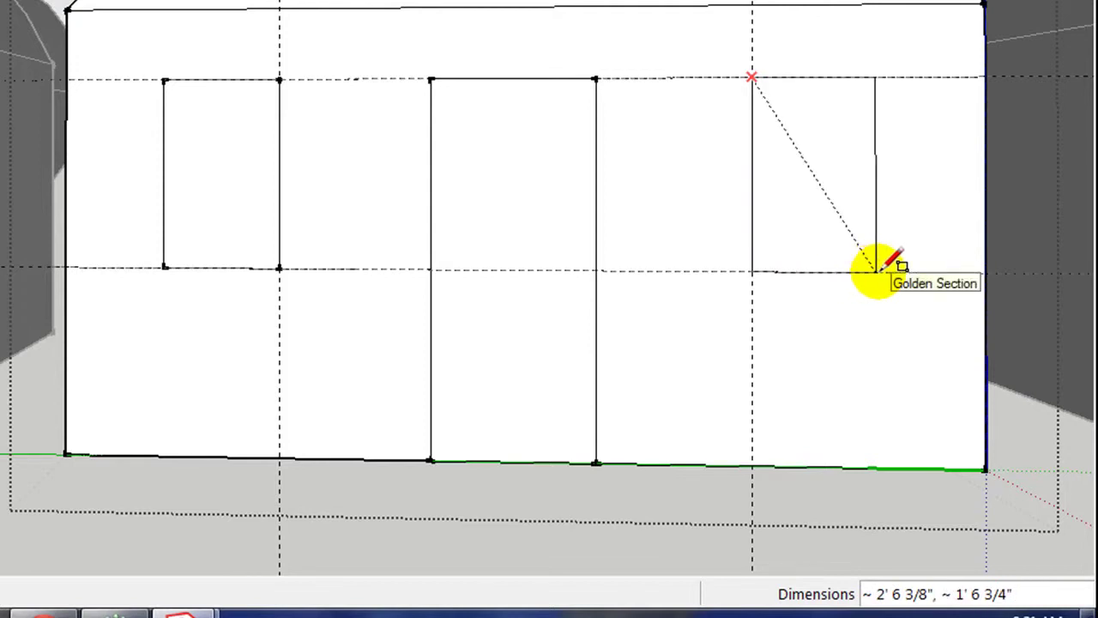
pyautogui.click(876, 272)
pyautogui.scroll(-4, 520, 277)
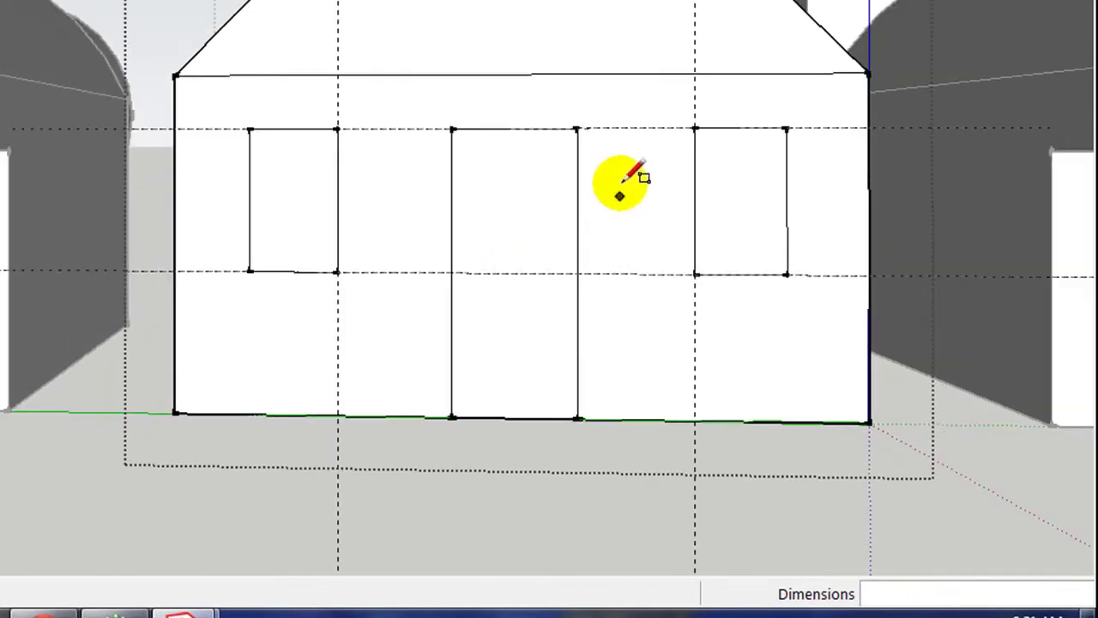
# - Offset the left window's outline outward twice to form two concentric frame bands
pyautogui.moveTo(620, 179); pyautogui.dragTo(531, 186, button='middle')
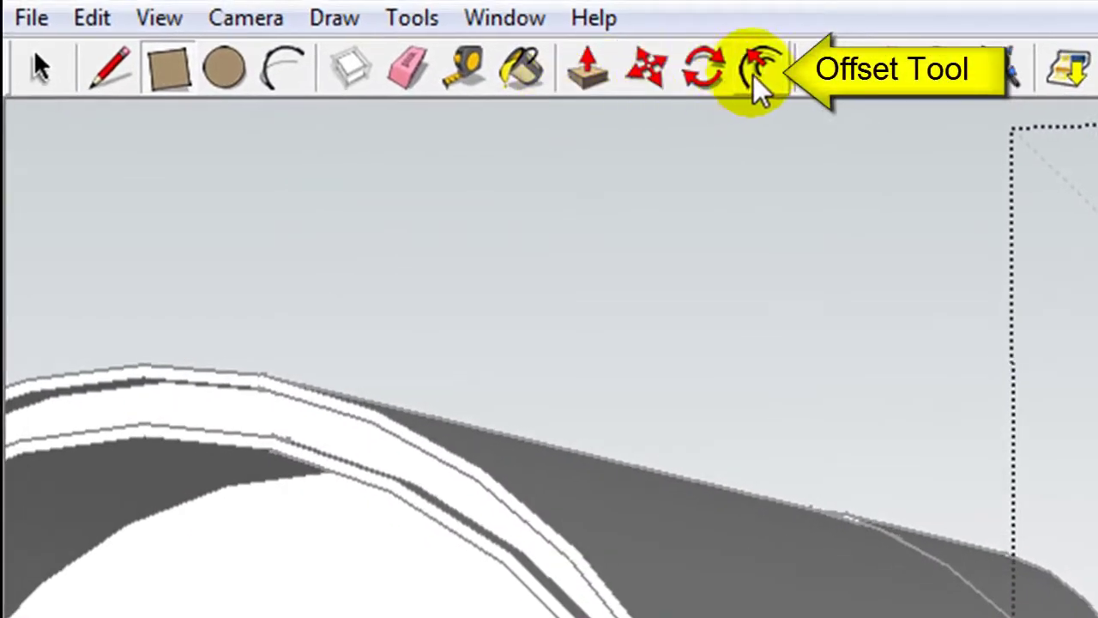
pyautogui.click(601, 7)
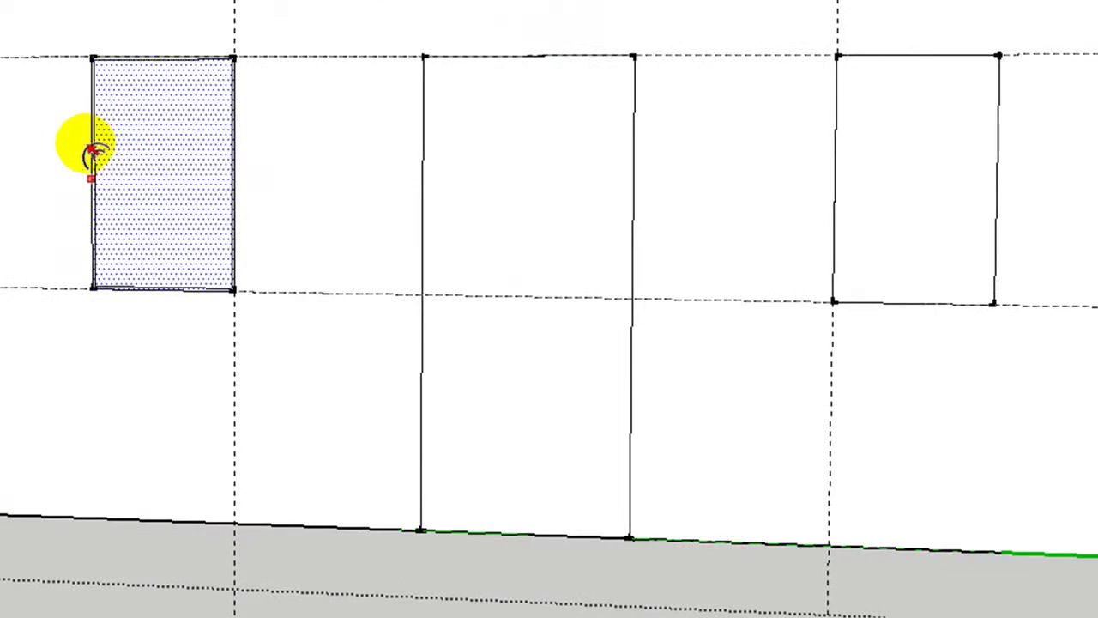
pyautogui.click(69, 145)
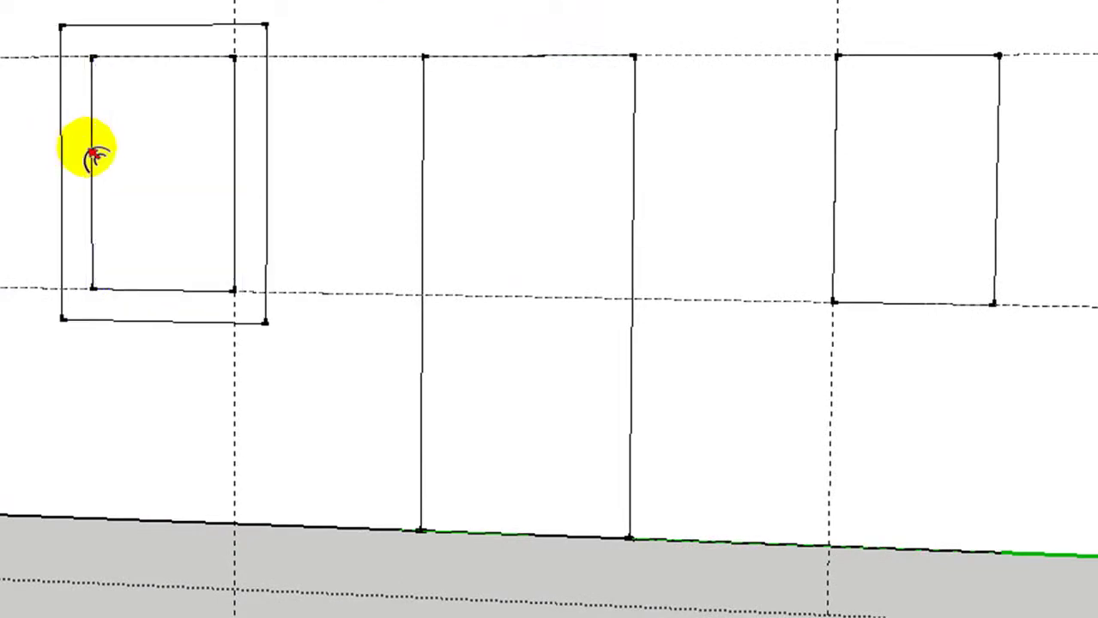
pyautogui.click(86, 146)
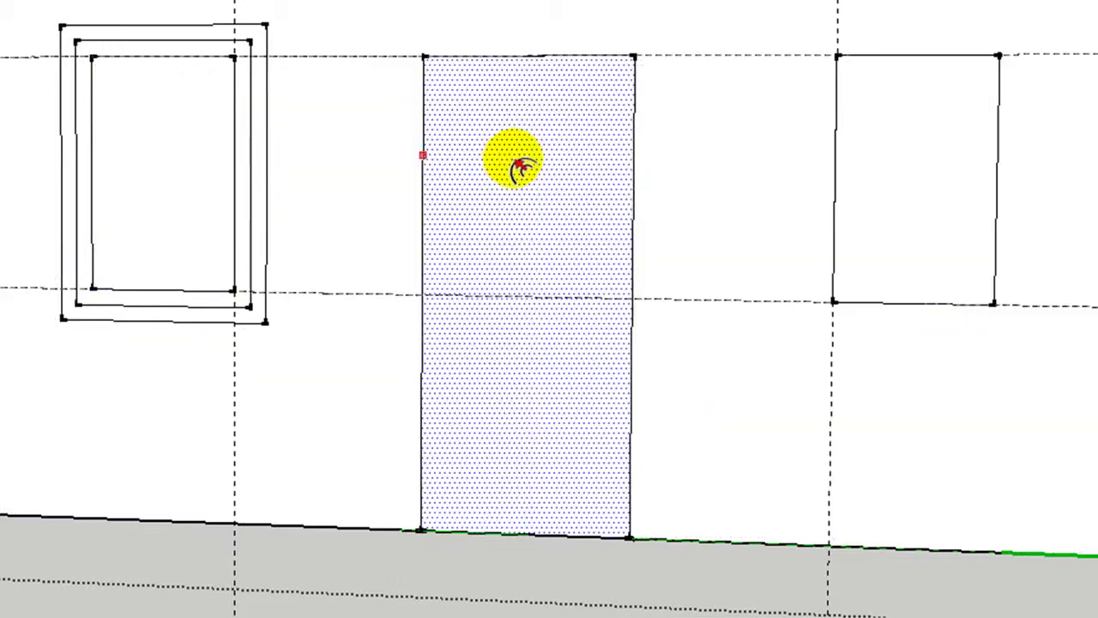
# - Add two concentric frame bands around the right window by offsetting its outline outward, matching the left window
pyautogui.click(903, 163)
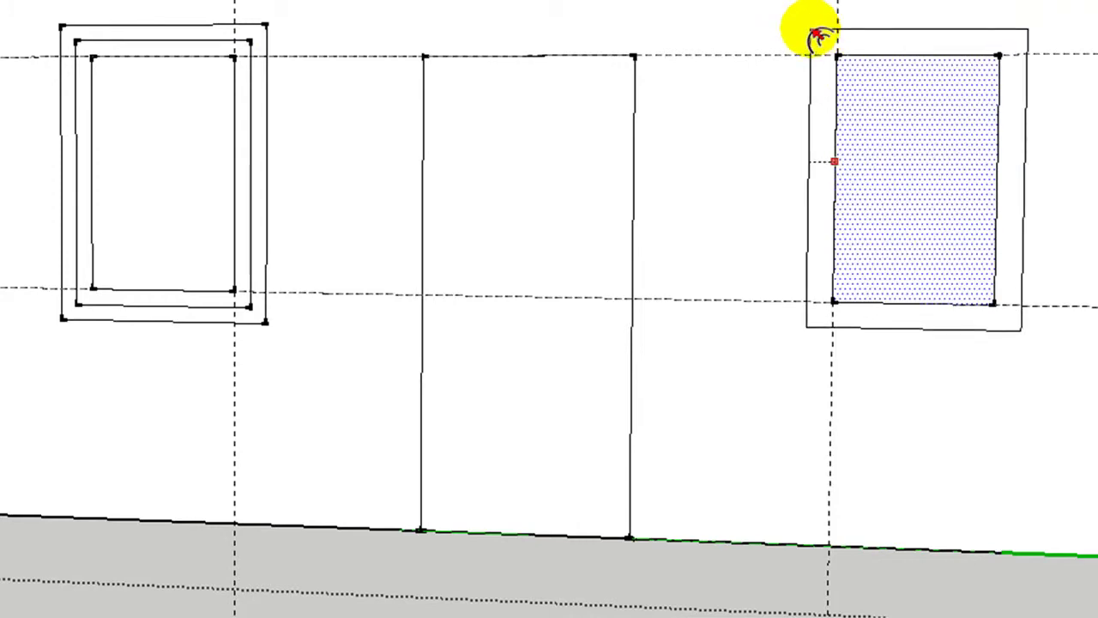
pyautogui.click(820, 36)
pyautogui.scroll(1, 952, 143)
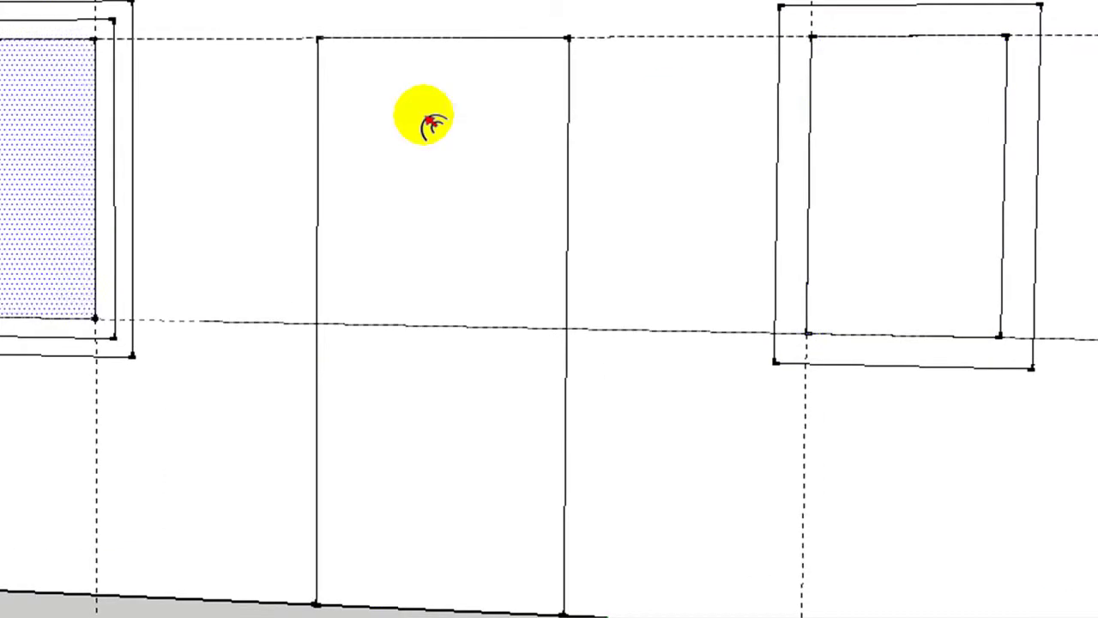
pyautogui.click(882, 157)
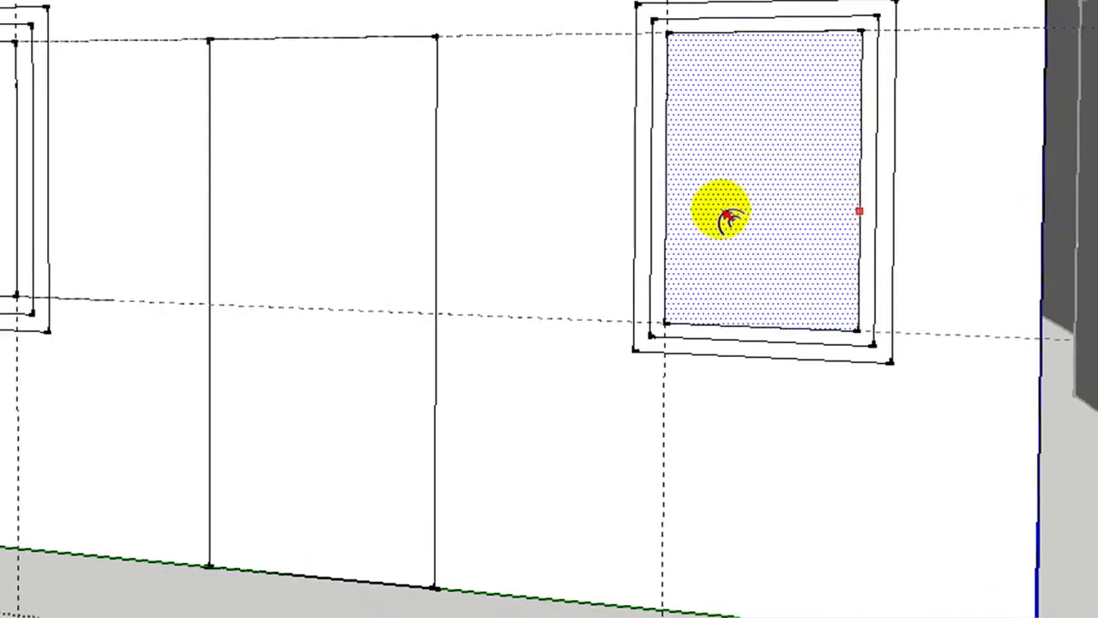
# - Offset the door's side and top edges outward twice, creating two frame bands open at the ground
pyautogui.scroll(-2, 592, 213)
pyautogui.moveTo(588, 204); pyautogui.dragTo(656, 171, button='middle')
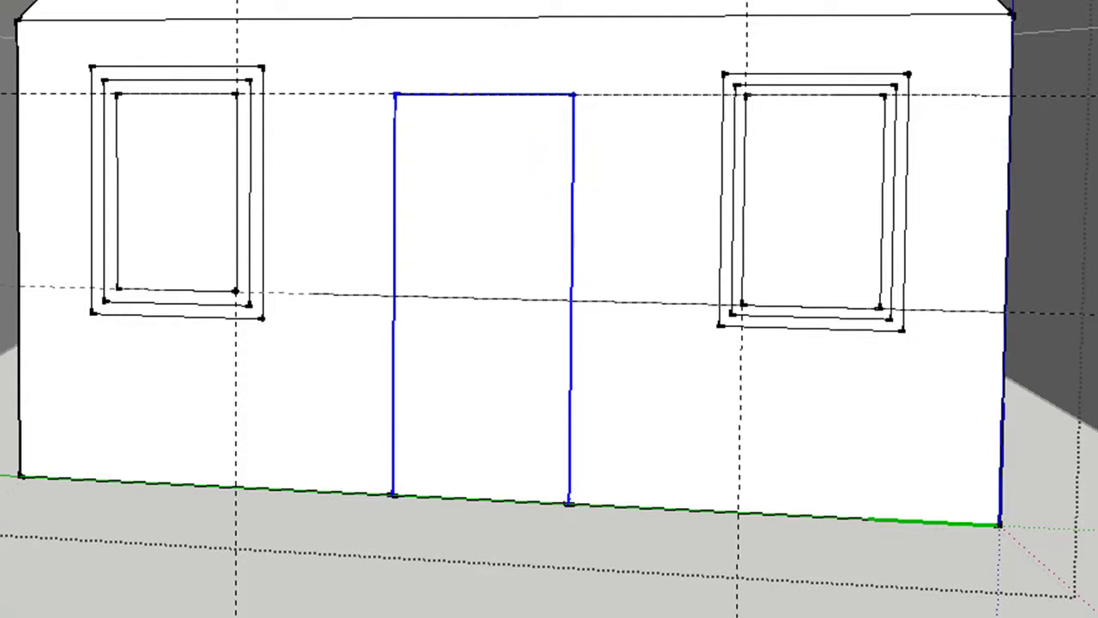
pyautogui.moveTo(470, 177); pyautogui.dragTo(376, 83)
pyautogui.moveTo(468, 207); pyautogui.dragTo(391, 127)
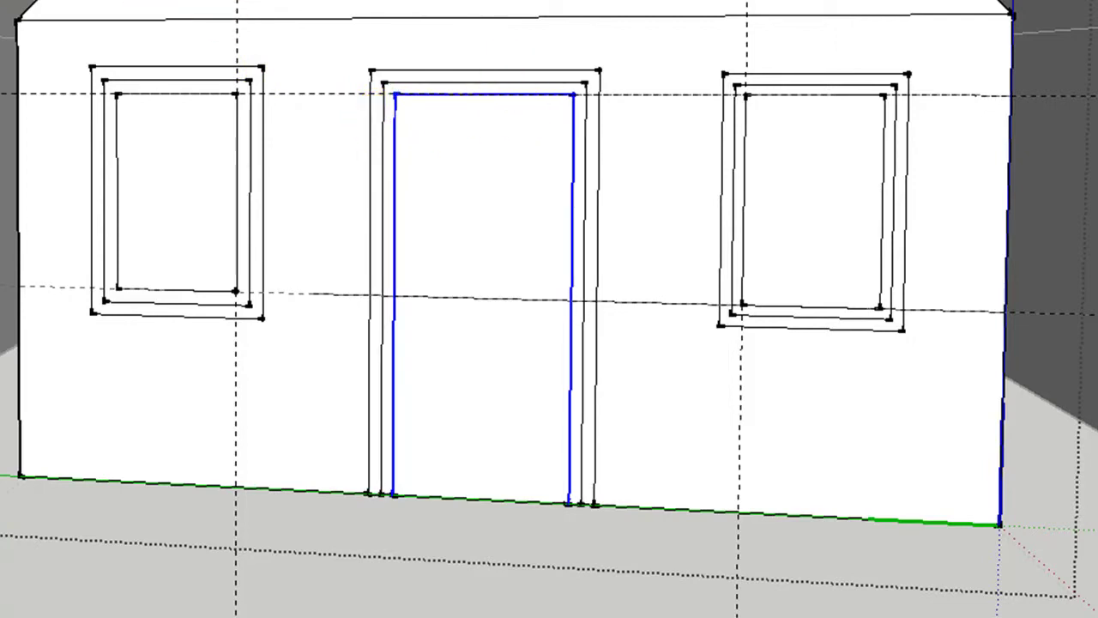
# - Extrude the door's outer frame band about 2 5/16" outward, matching the depth of the neighbouring vaulted building's door frame
pyautogui.press('p')
pyautogui.moveTo(798, 148); pyautogui.dragTo(885, 140, button='middle')
pyautogui.scroll(1, 574, 162)
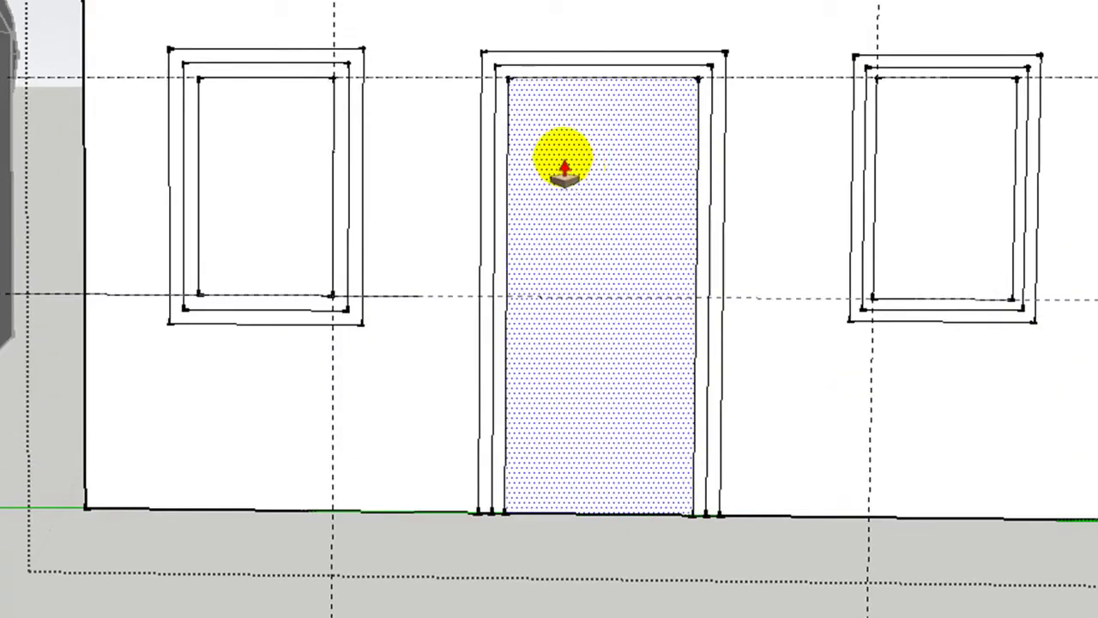
pyautogui.moveTo(490, 164); pyautogui.dragTo(482, 199, button='middle')
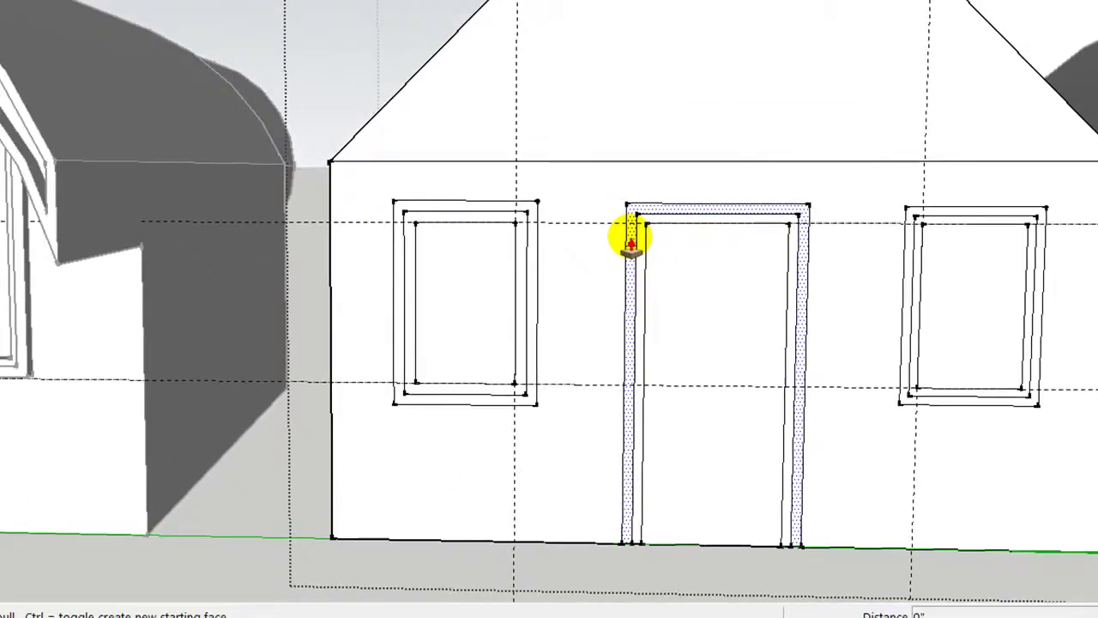
pyautogui.click(630, 243)
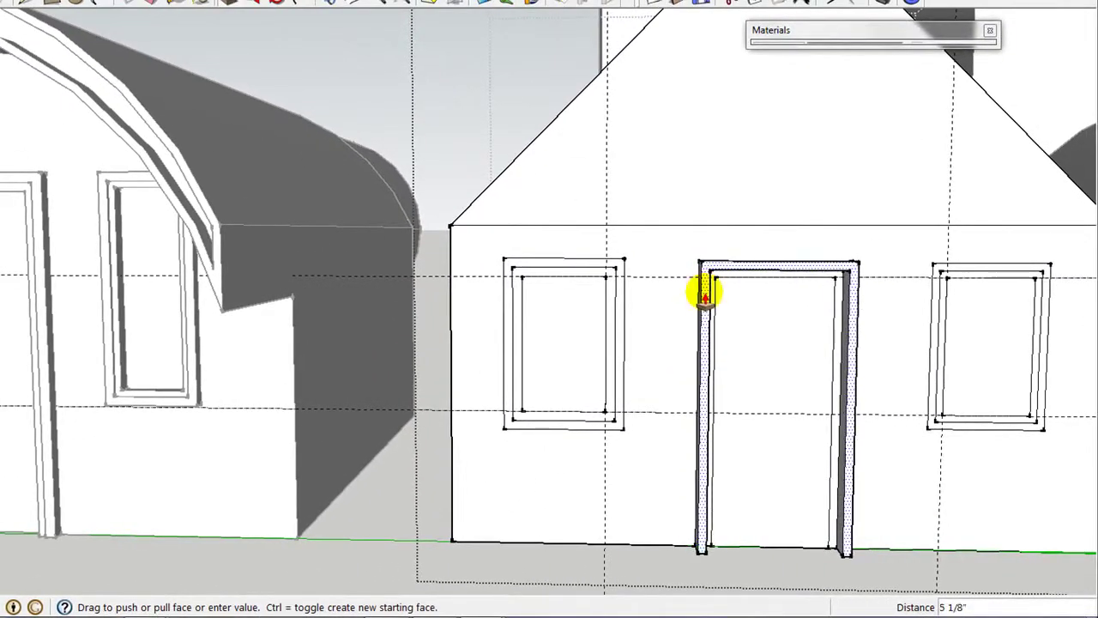
pyautogui.click(47, 296)
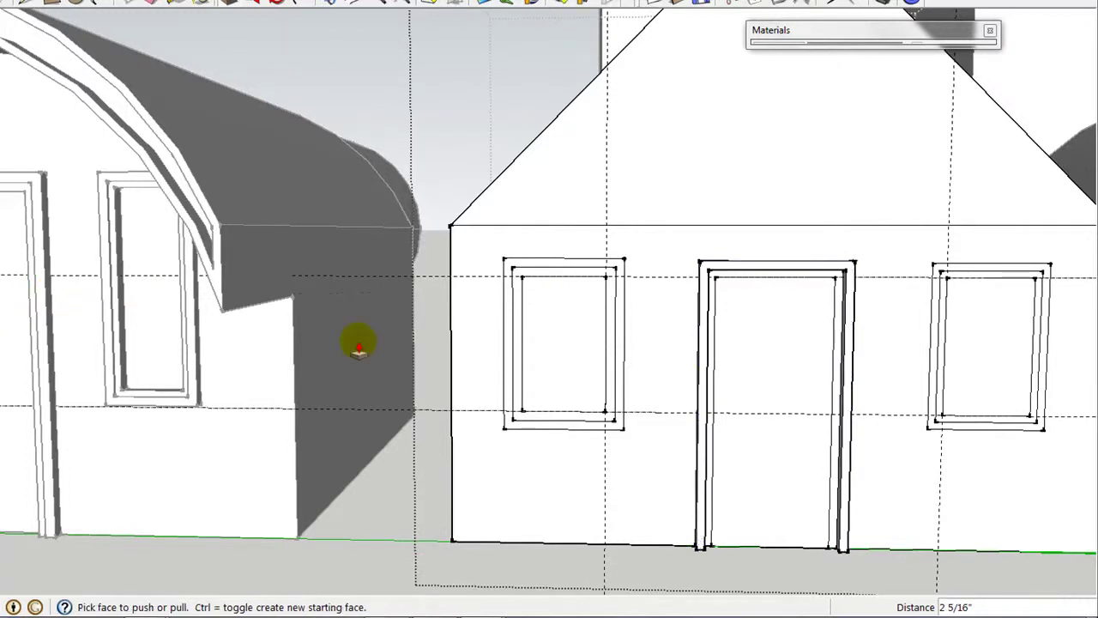
# - Extrude the outer frame bands of both windows 2 5/16" outward, flush with the door frames
pyautogui.click(614, 343)
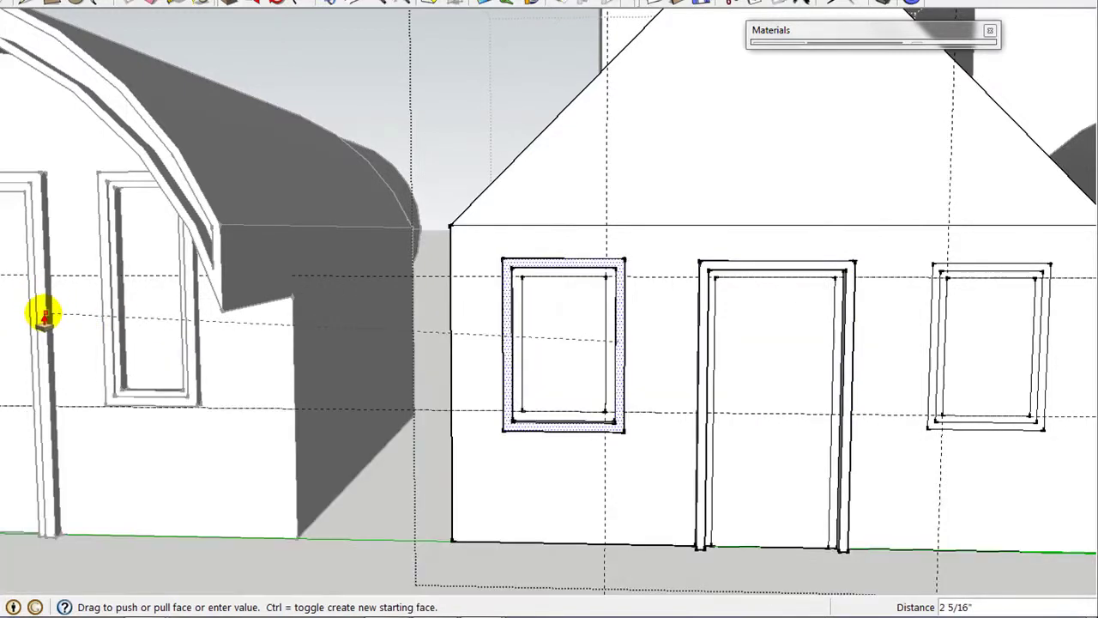
pyautogui.click(39, 312)
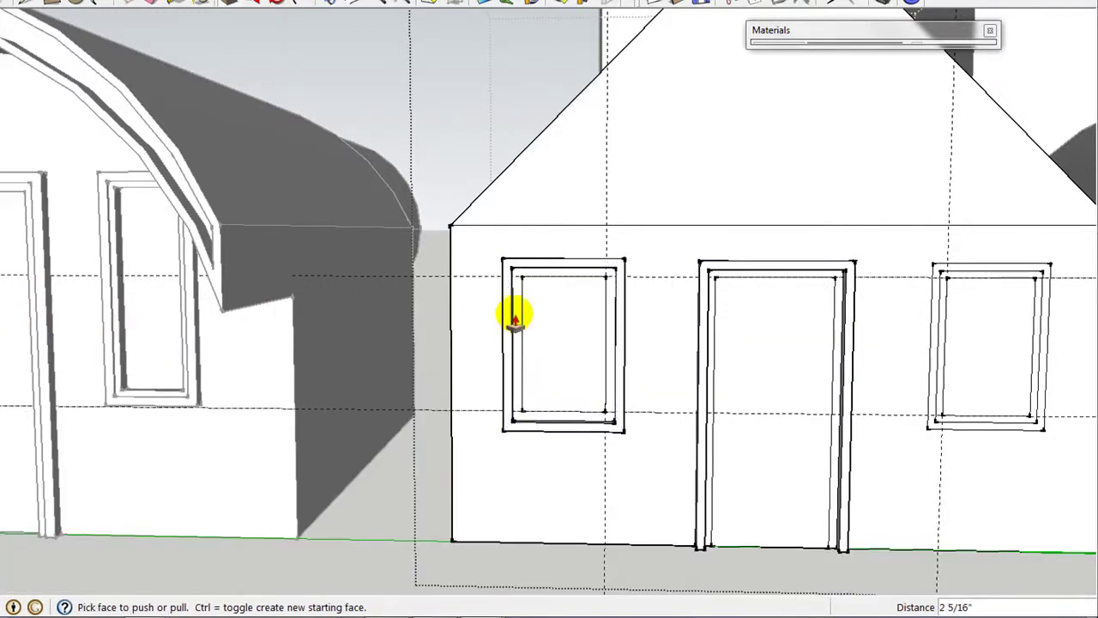
pyautogui.click(937, 322)
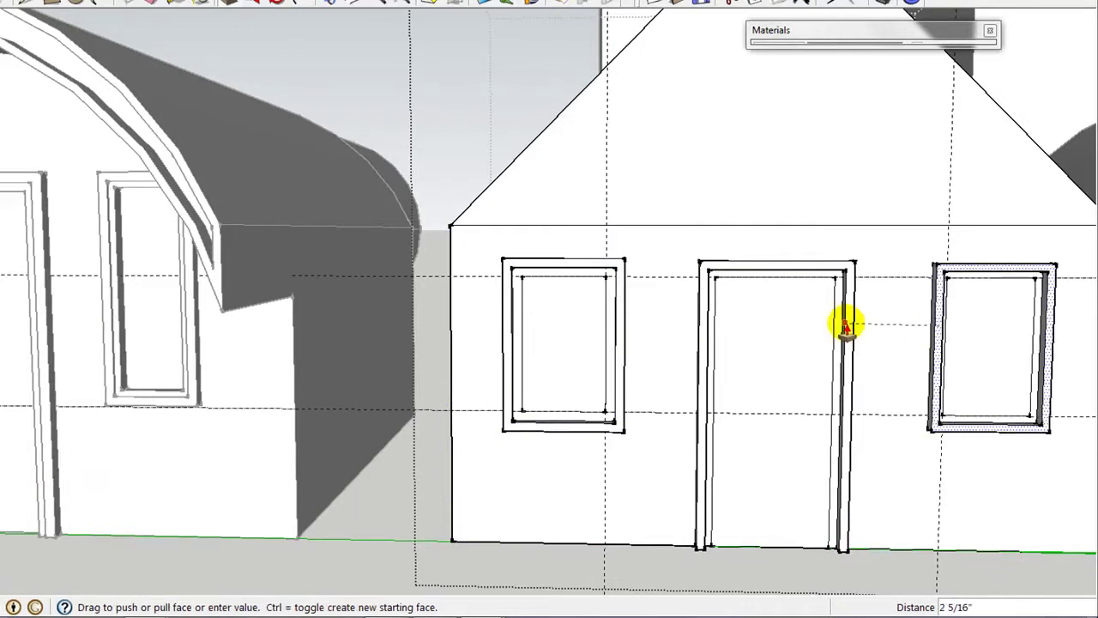
pyautogui.click(845, 327)
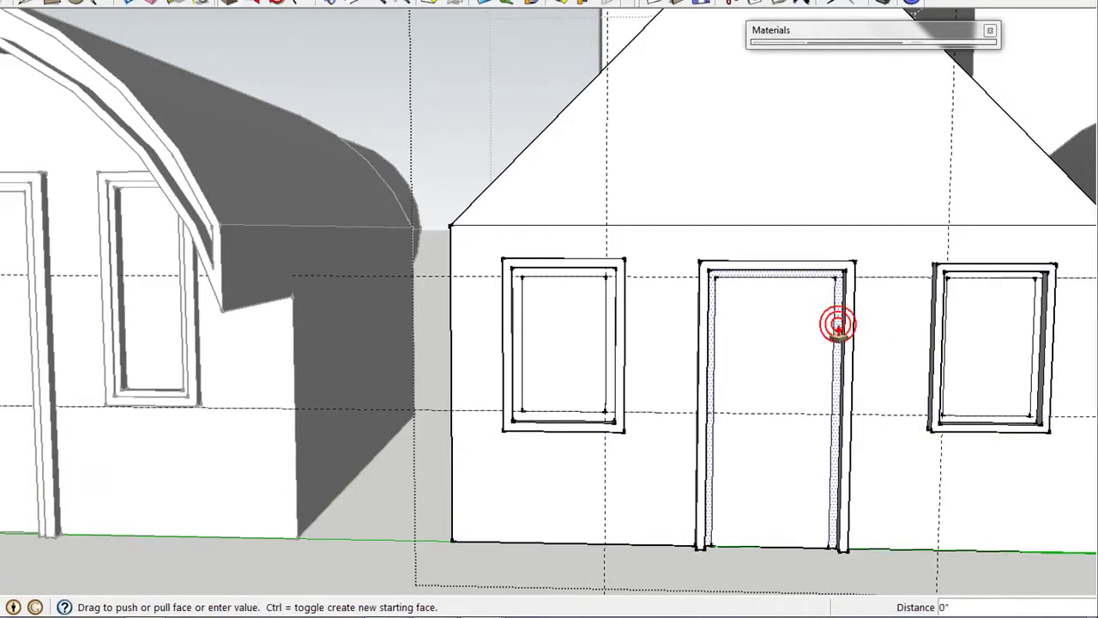
# - Extrude the inner frame bands of the door and both windows 7/8" outward, all to the same depth
pyautogui.scroll(5, 838, 326)
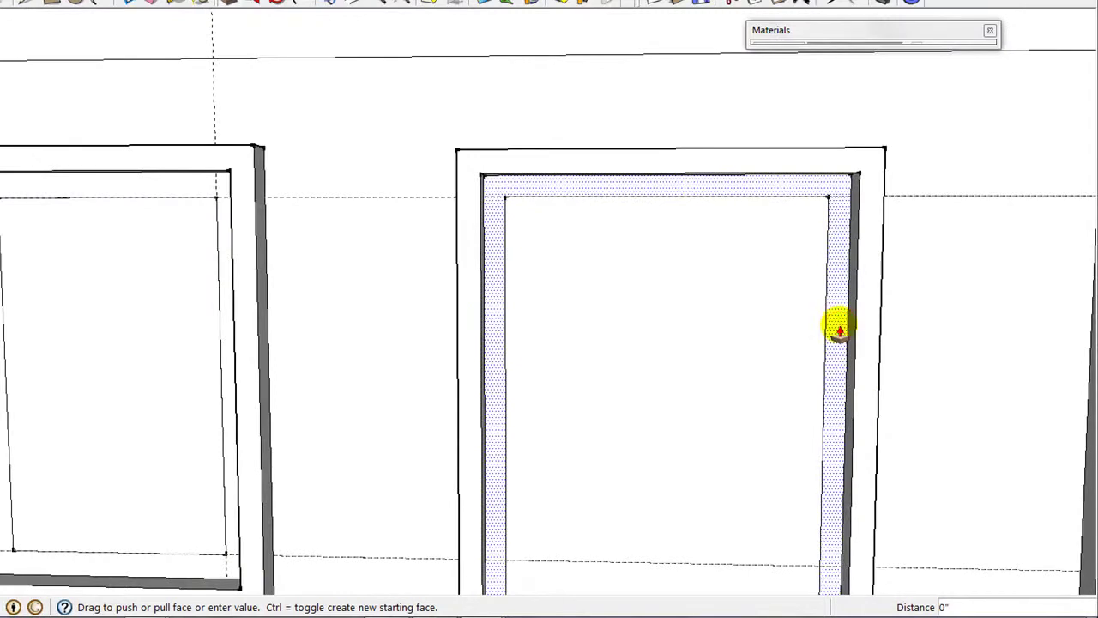
pyautogui.click(840, 329)
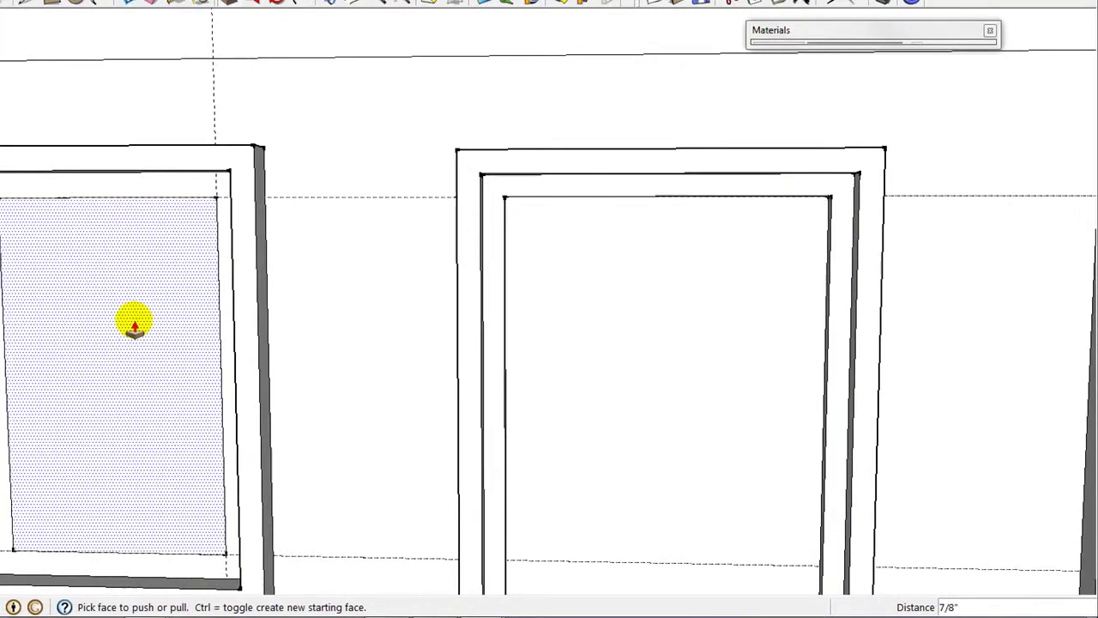
pyautogui.click(225, 314)
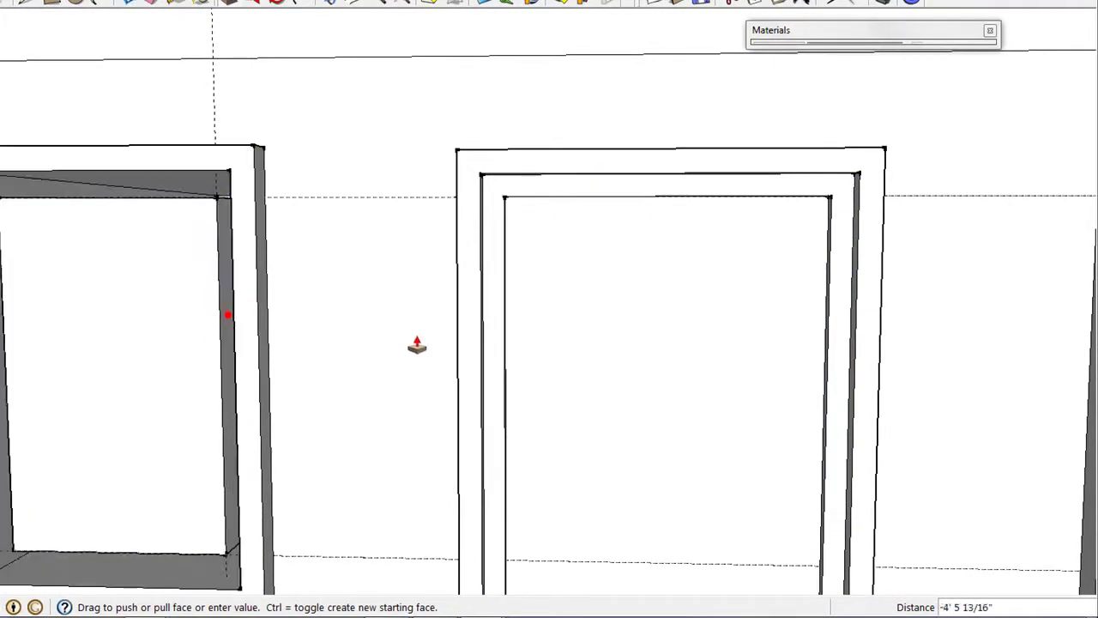
pyautogui.click(496, 347)
pyautogui.scroll(-4, 514, 343)
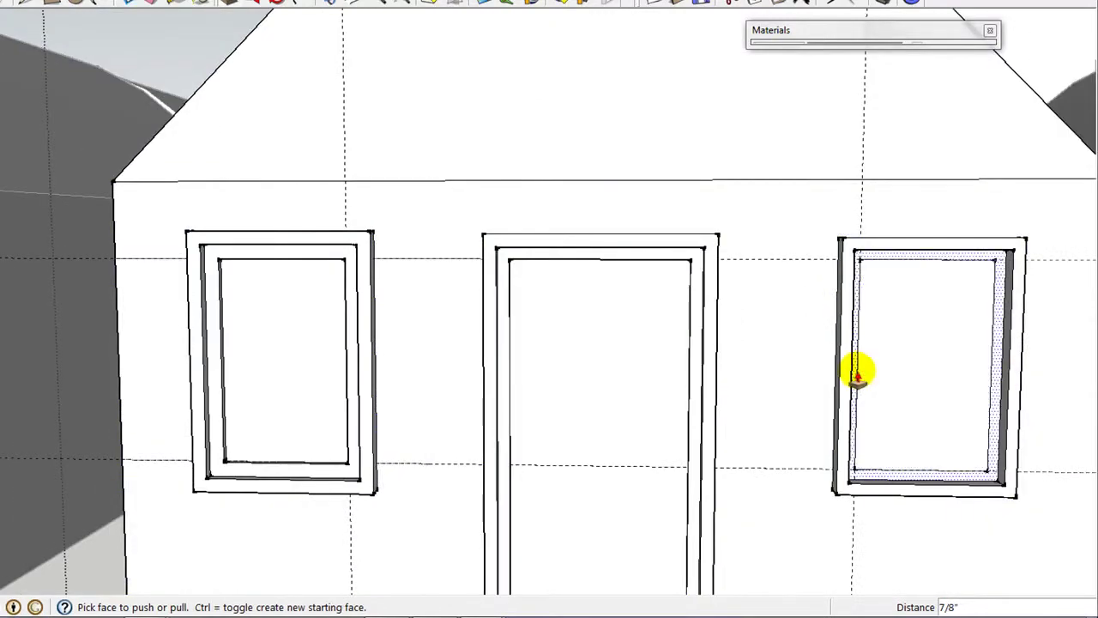
pyautogui.click(693, 341)
# - Recess the door panel and both window panes into the wall, aligning the panes with the door panel's depth
pyautogui.click(887, 380)
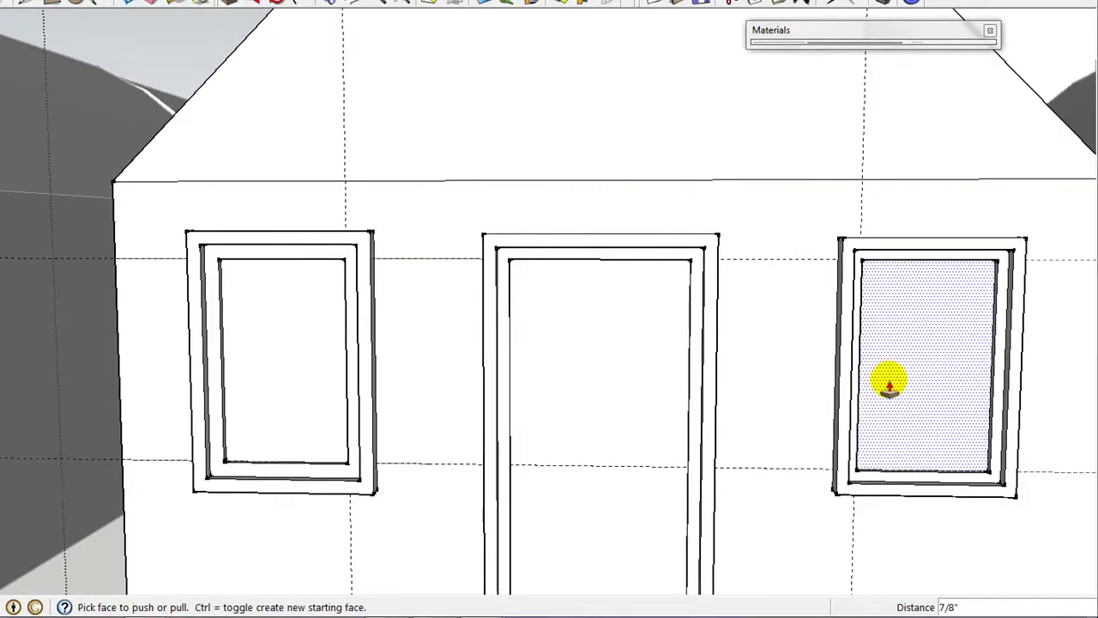
pyautogui.click(906, 386)
pyautogui.click(657, 466)
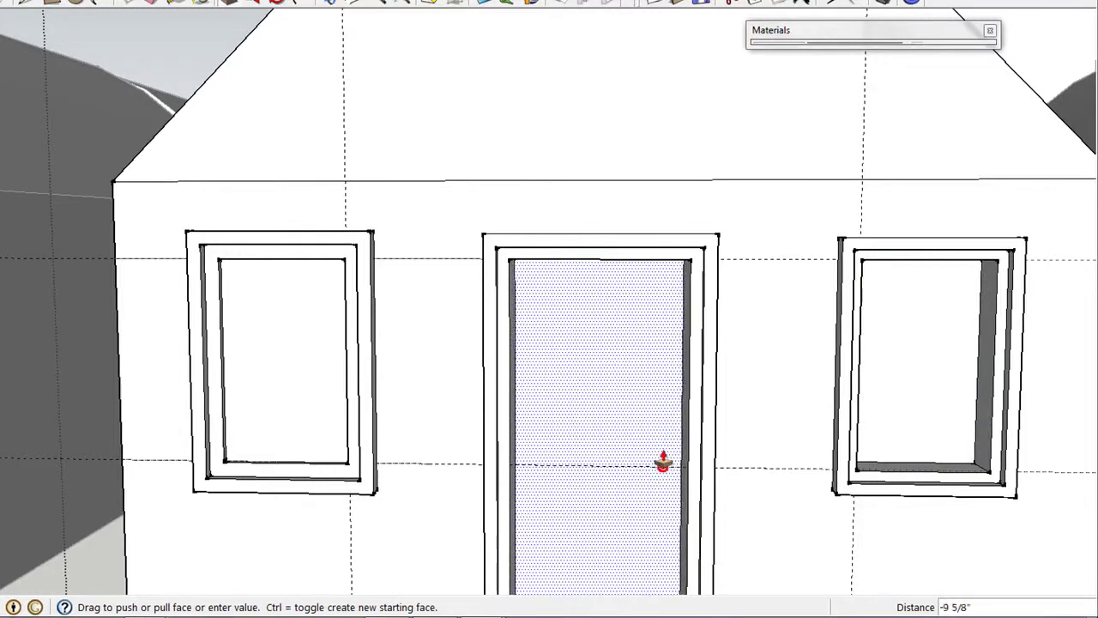
pyautogui.click(664, 458)
pyautogui.click(250, 392)
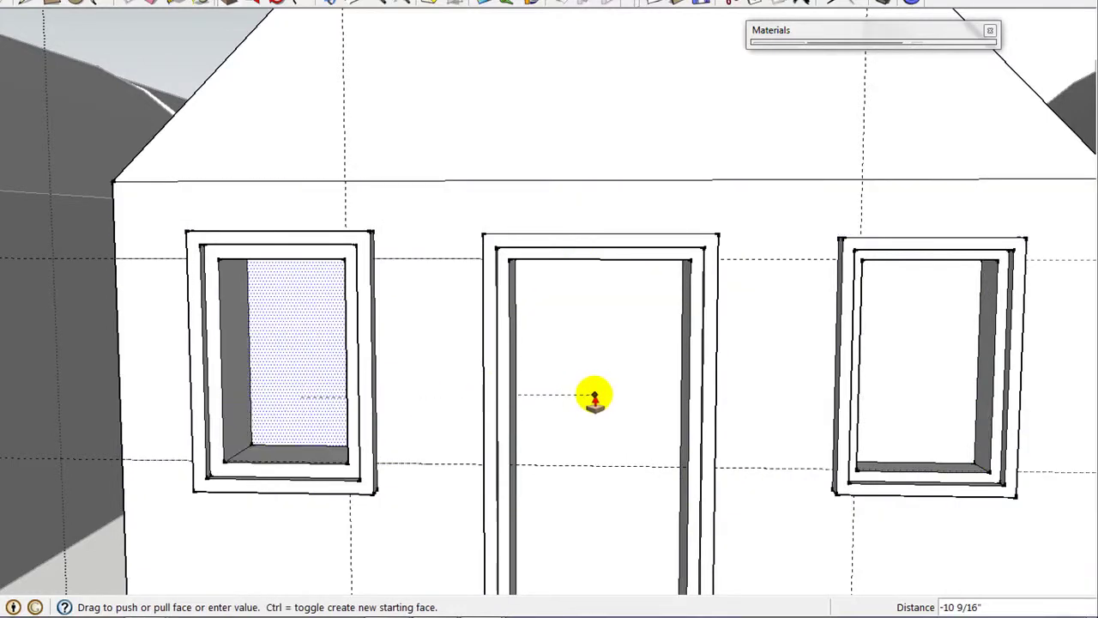
pyautogui.click(593, 392)
pyautogui.click(877, 392)
pyautogui.click(608, 390)
# - Pull the window panes and door panel back outward to make their recesses shallower, matching the door to the right pane
pyautogui.scroll(-3, 605, 388)
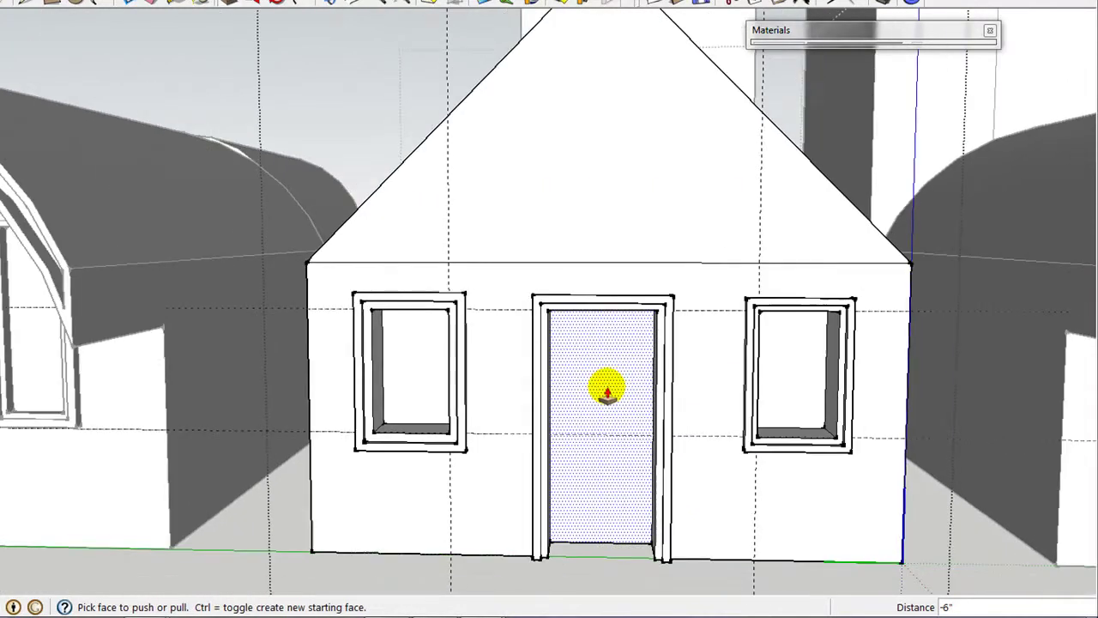
pyautogui.click(402, 391)
pyautogui.click(784, 404)
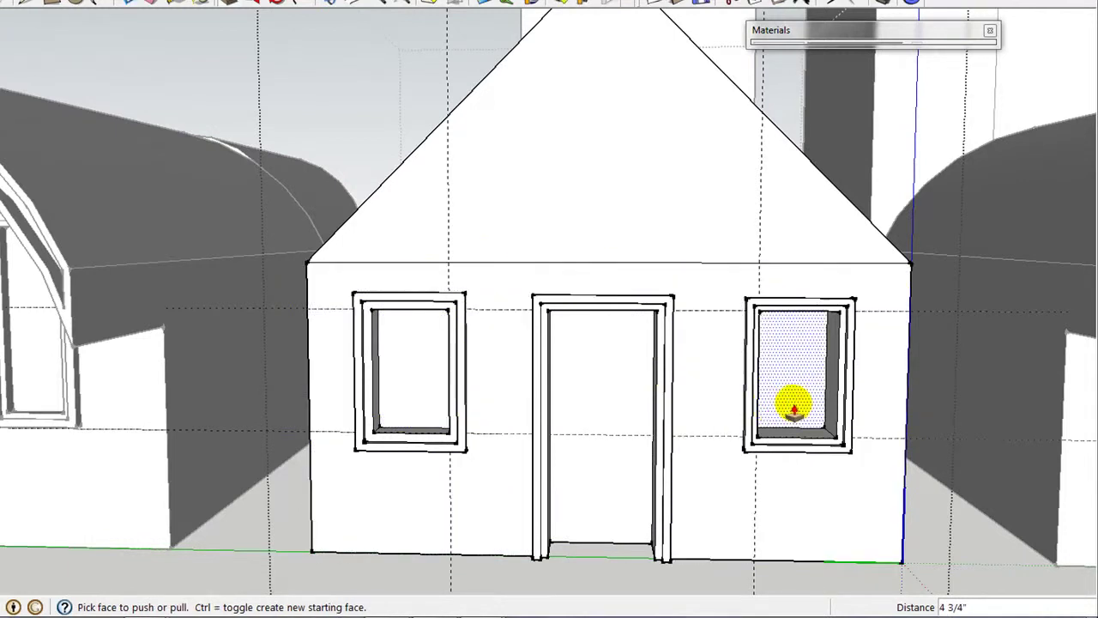
pyautogui.click(632, 411)
pyautogui.click(786, 397)
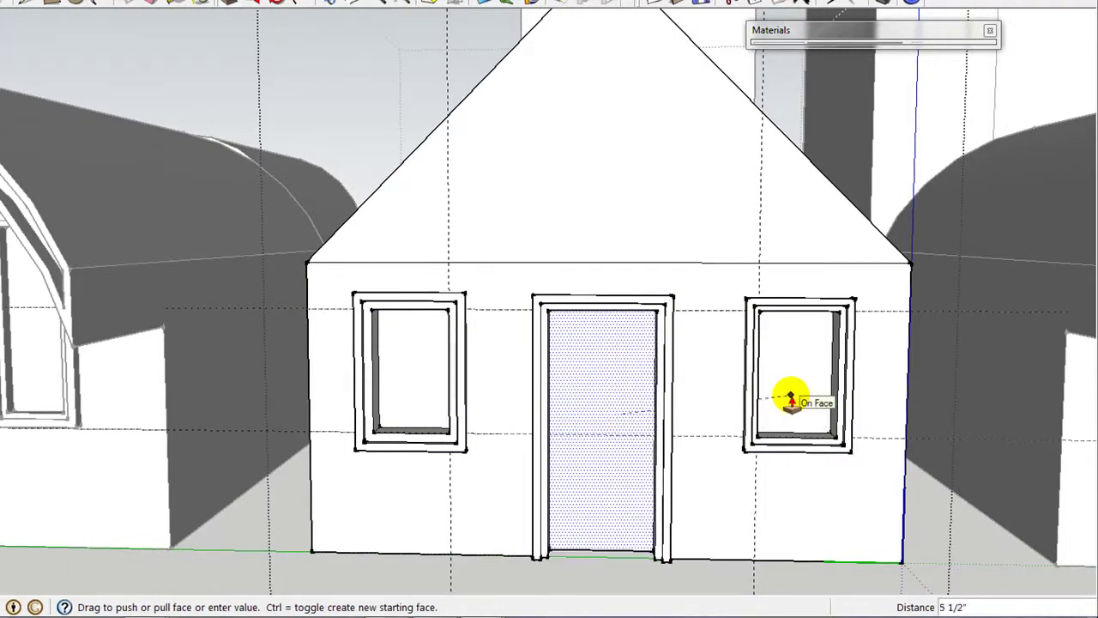
pyautogui.scroll(-4, 621, 360)
pyautogui.click(723, 369)
# - Exit editing of the gabled house component and clear the selection
pyautogui.scroll(-5, 723, 369)
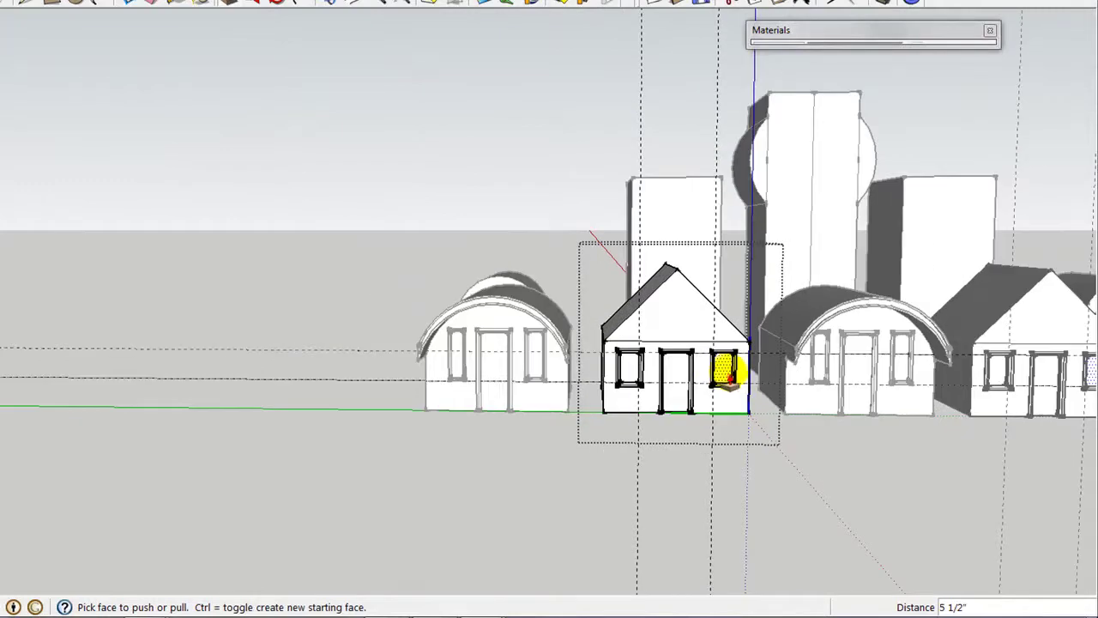
pyautogui.moveTo(938, 412); pyautogui.dragTo(912, 409, button='middle')
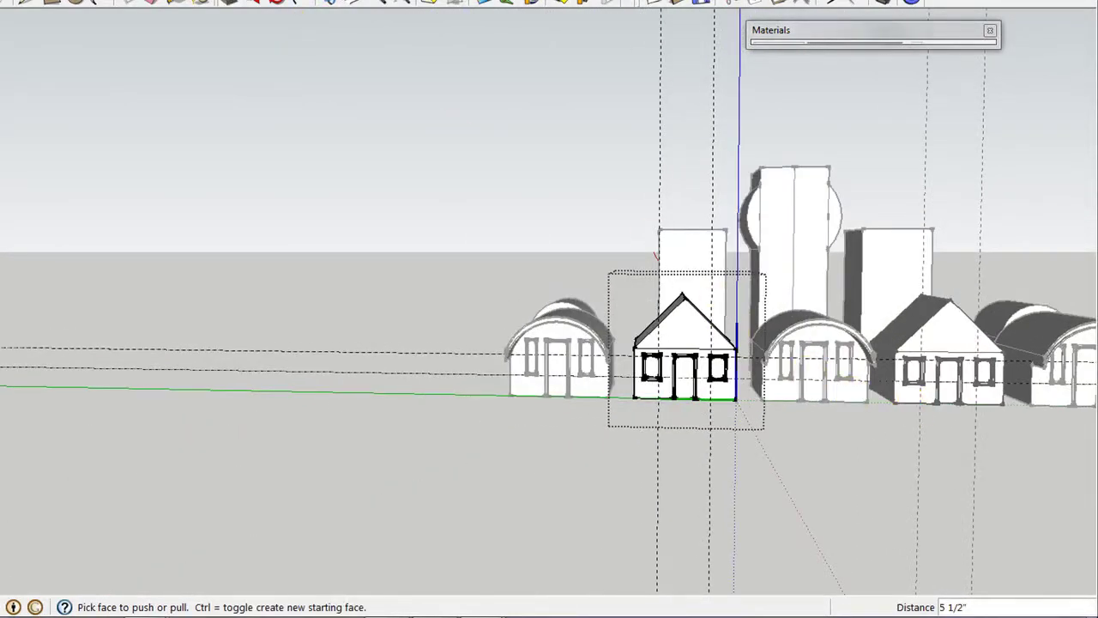
pyautogui.click(3, 2)
pyautogui.click(934, 355)
pyautogui.click(437, 187)
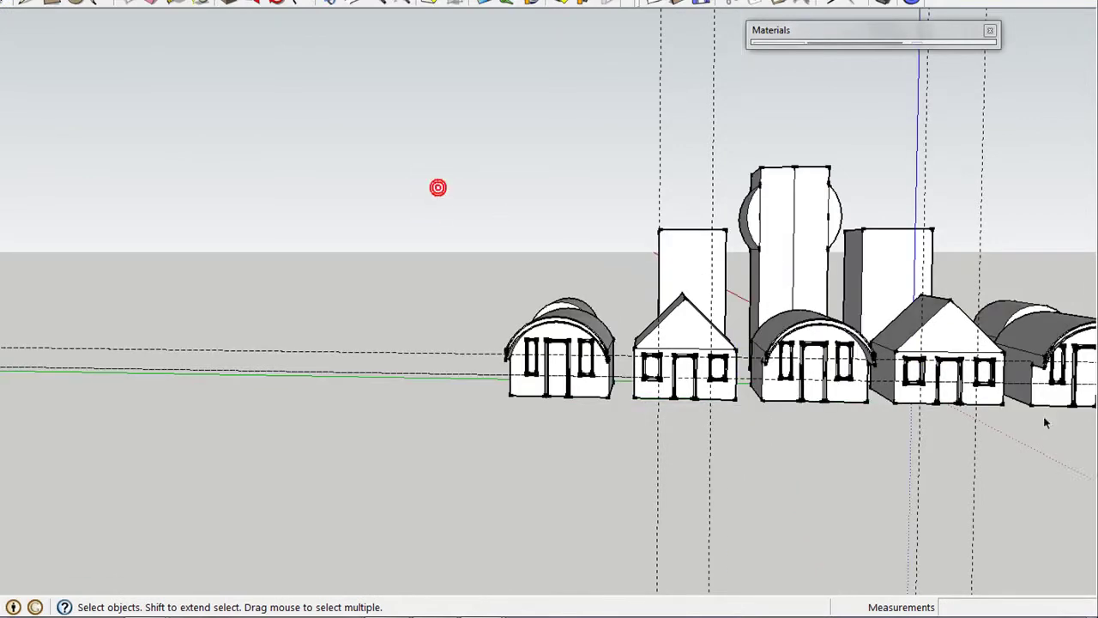
pyautogui.moveTo(903, 471); pyautogui.dragTo(807, 470, button='middle')
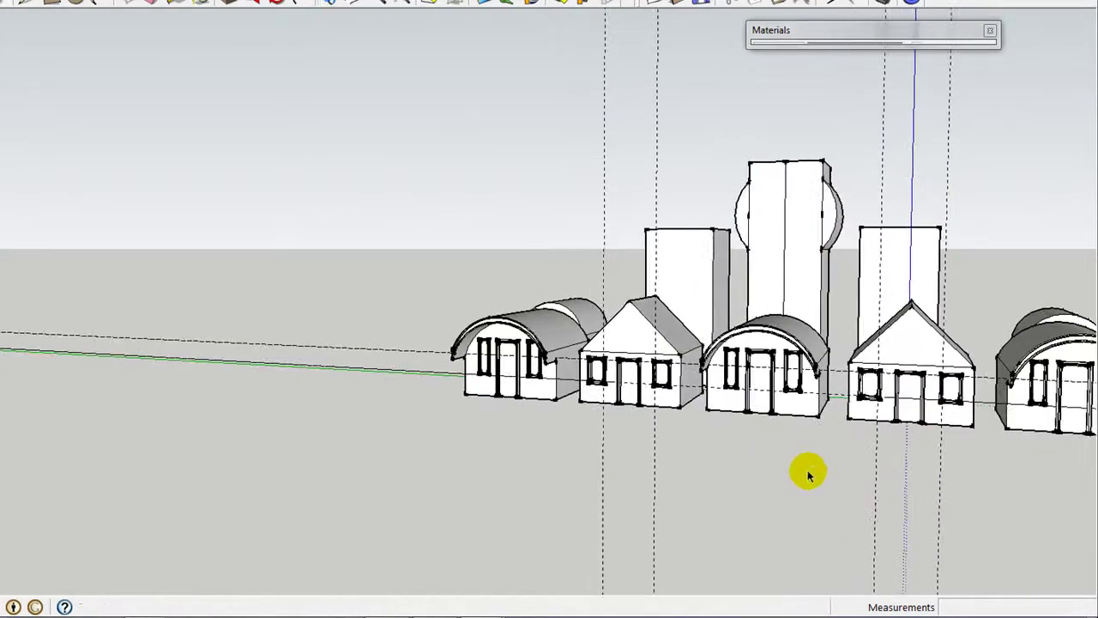